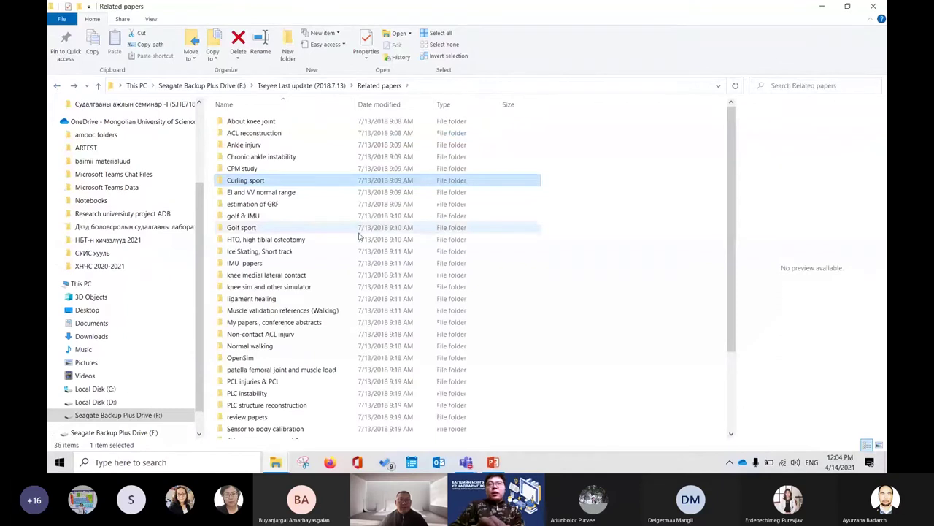
Go up to the parent folder, reopen the Related papers folder and look through its list of topic subfolders
{"action": "left_click", "coordinate": [57, 86]}
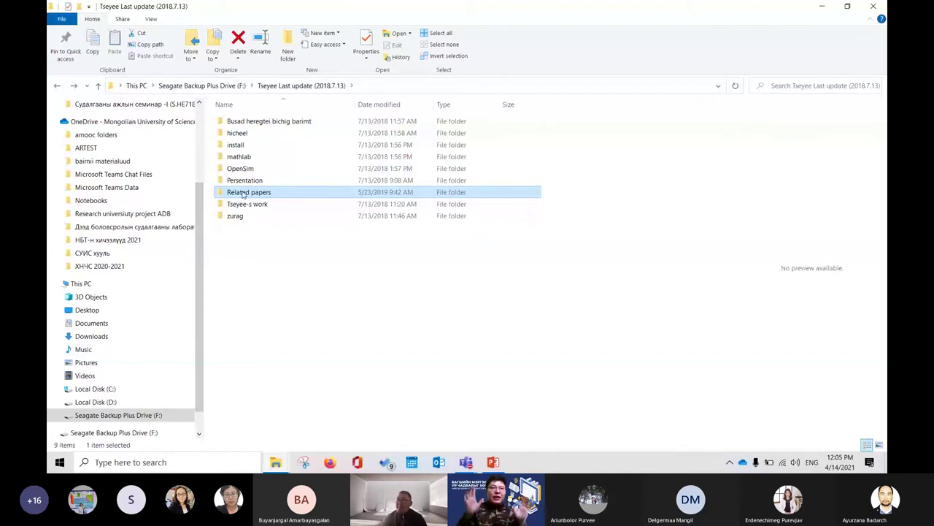
{"action": "mouse_move", "coordinate": [243, 194]}
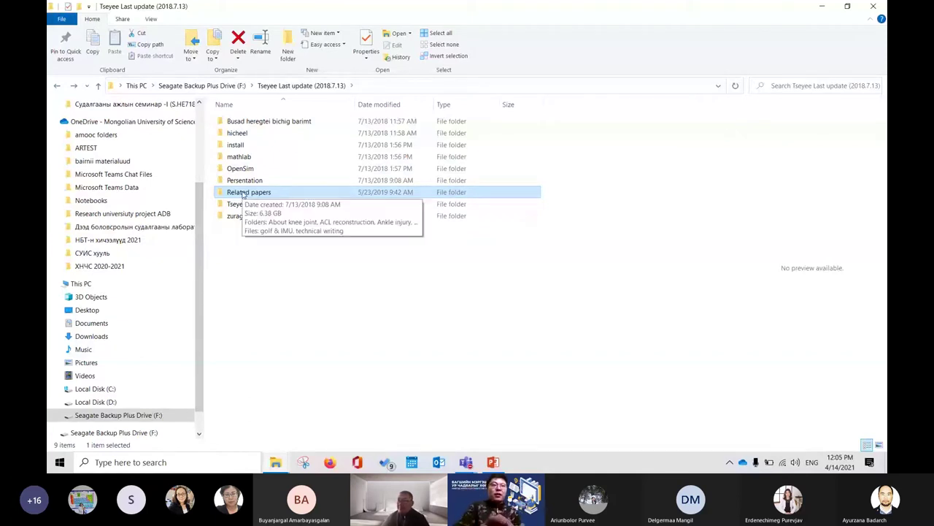
{"action": "double_click", "coordinate": [243, 194]}
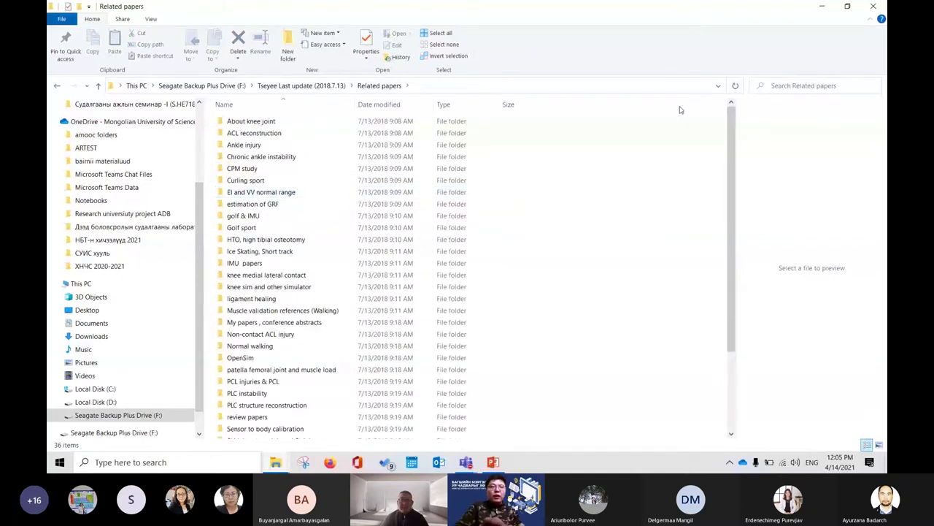
{"action": "left_click_drag", "start_coordinate": [733, 153], "coordinate": [732, 227]}
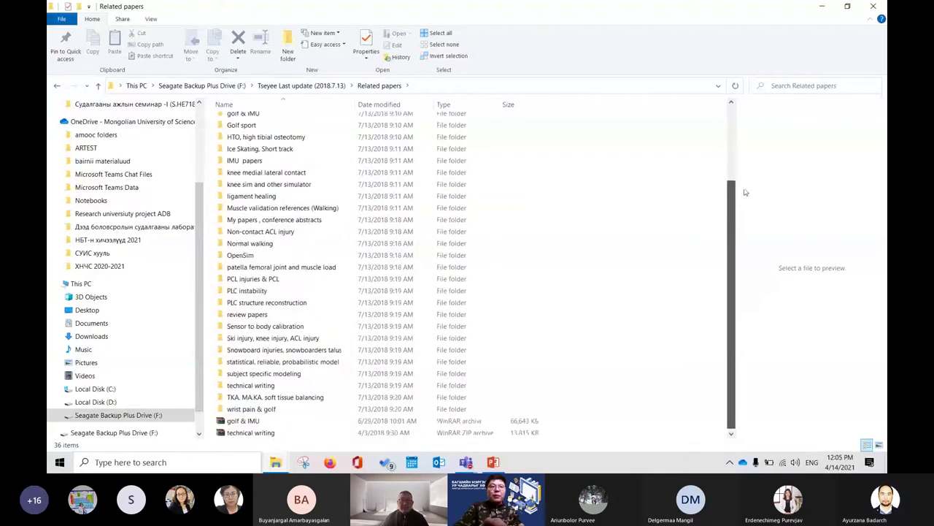
{"action": "left_click_drag", "start_coordinate": [745, 192], "coordinate": [751, 148]}
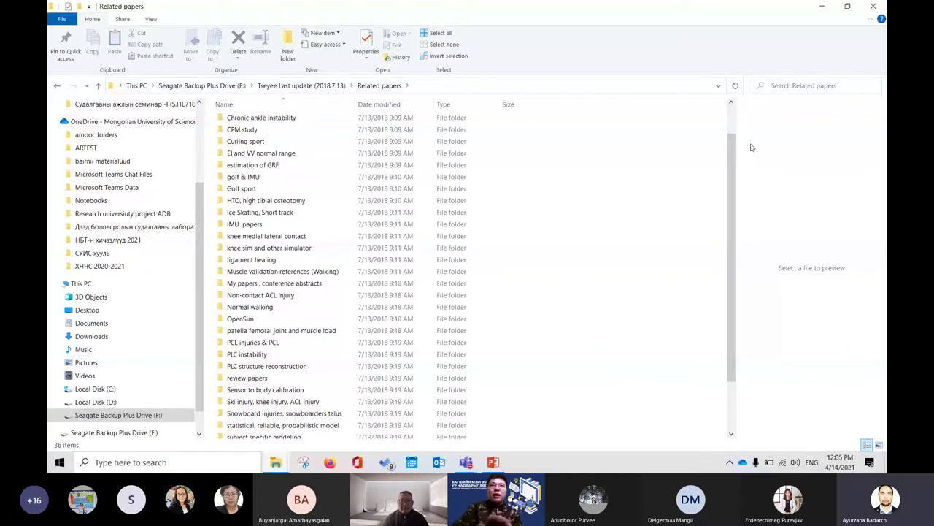
{"action": "left_click_drag", "start_coordinate": [728, 166], "coordinate": [723, 127]}
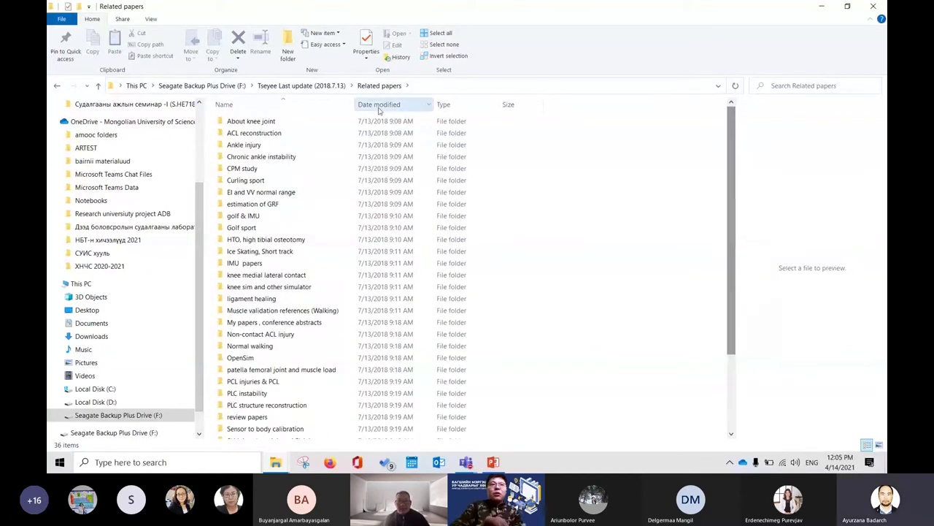
Open the About knee joint folder, look into its anterior drawer and pivot shift test subfolder and return
{"action": "left_click", "coordinate": [252, 121]}
{"action": "left_click", "coordinate": [259, 133]}
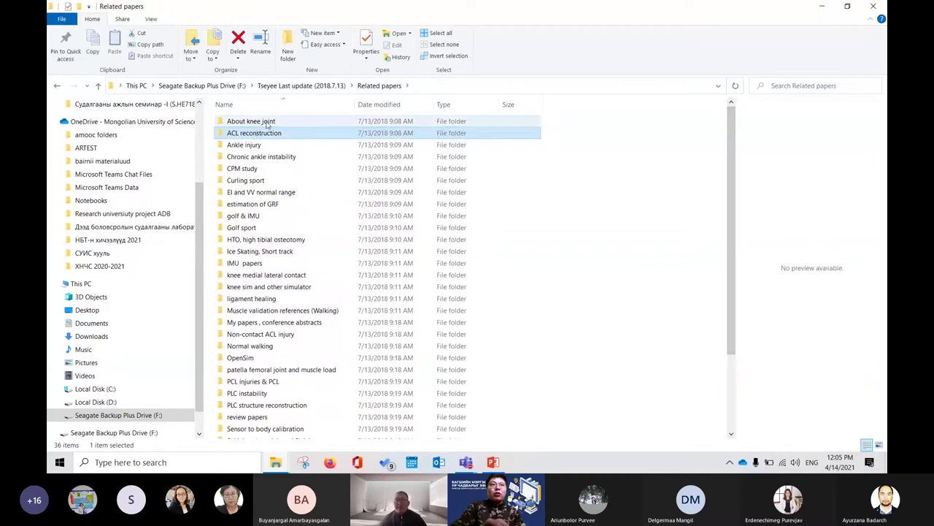
{"action": "double_click", "coordinate": [267, 123]}
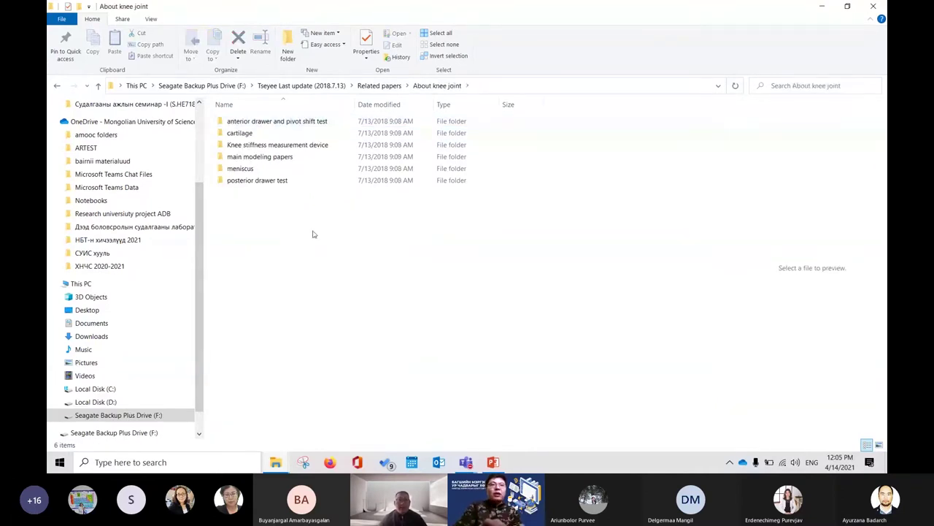
{"action": "double_click", "coordinate": [289, 123]}
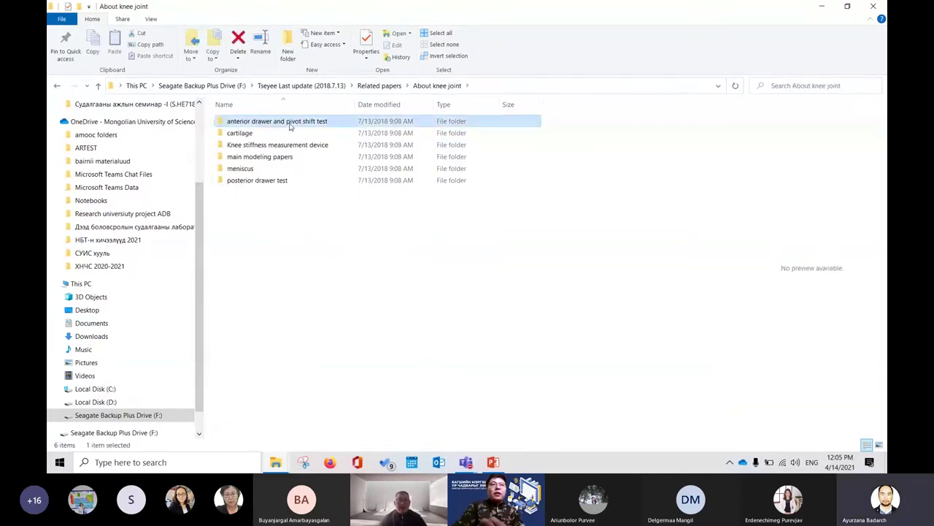
{"action": "left_click", "coordinate": [57, 85]}
Look into the cartilage and Knee stiffness measurement device subfolders and return to Related papers
{"action": "double_click", "coordinate": [235, 131]}
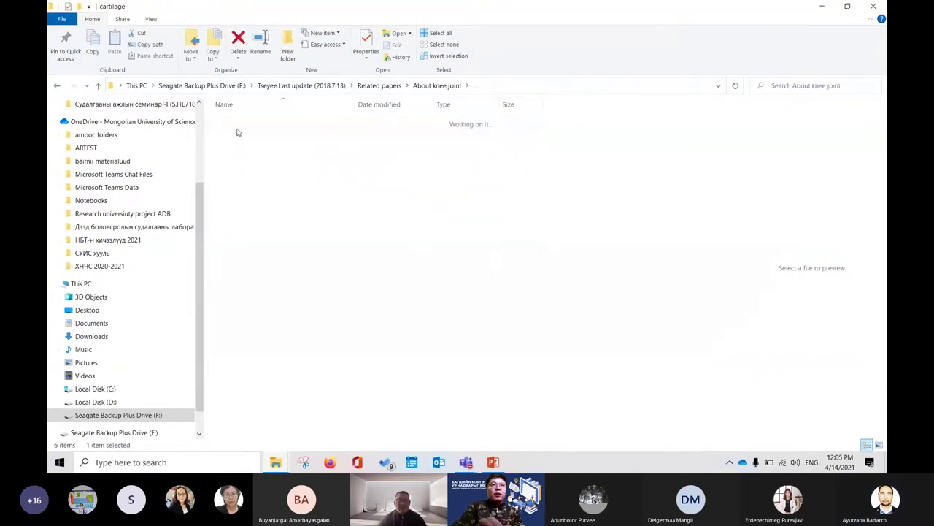
{"action": "left_click", "coordinate": [57, 85]}
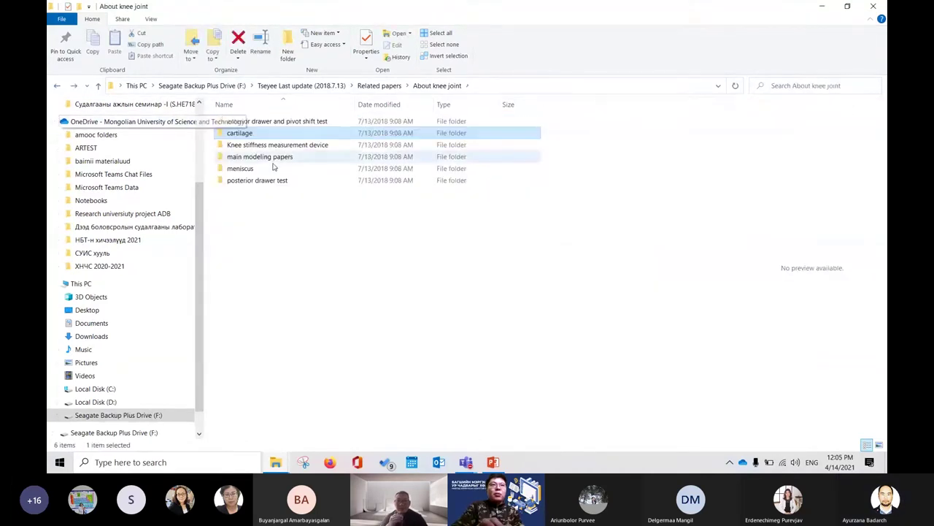
{"action": "double_click", "coordinate": [266, 146]}
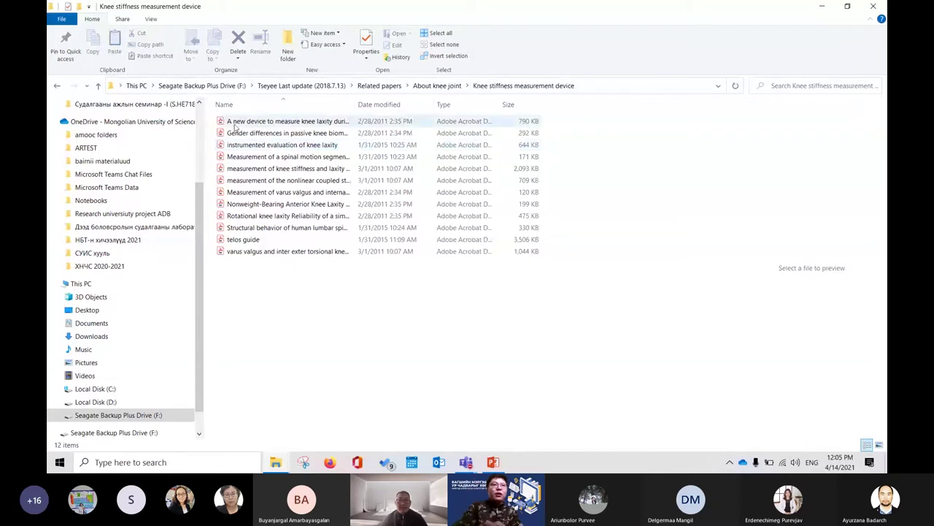
{"action": "left_click", "coordinate": [57, 85]}
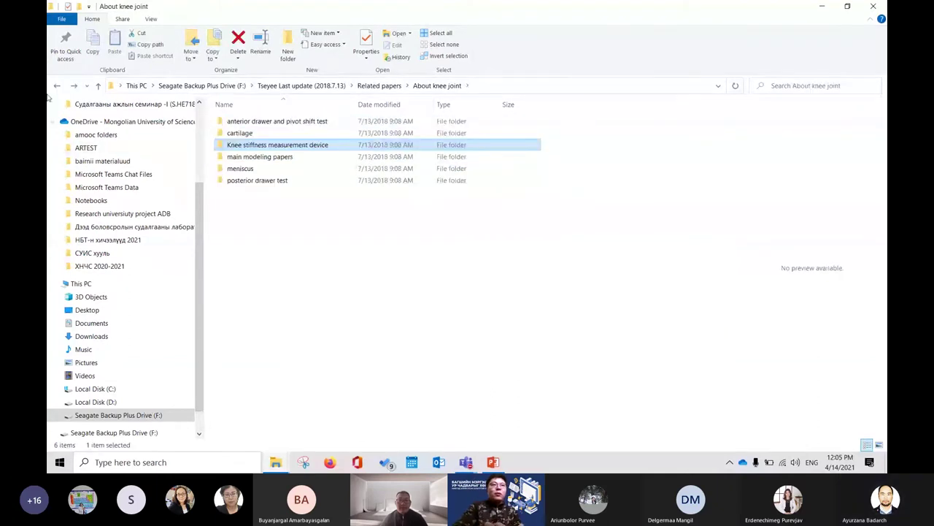
{"action": "left_click", "coordinate": [56, 86]}
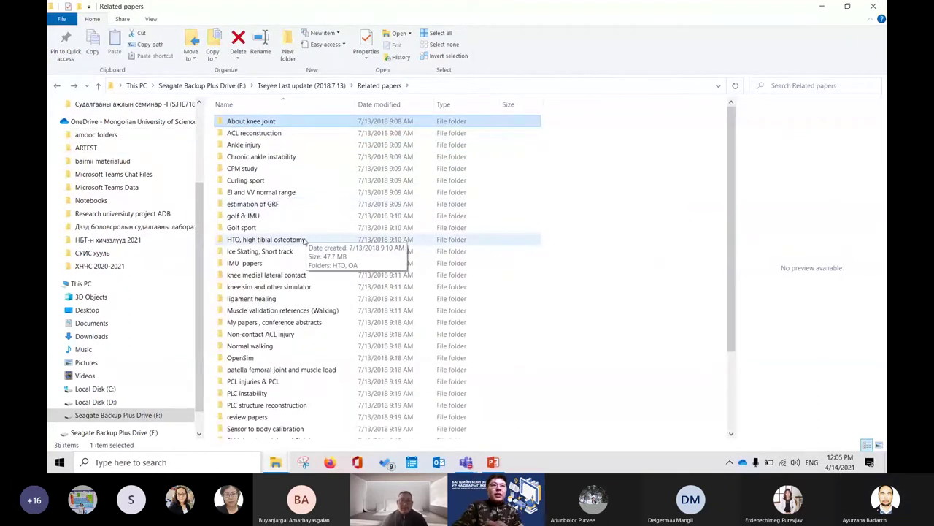
Open the IMU papers folder, look over its PDF files and return to Related papers
{"action": "double_click", "coordinate": [270, 265]}
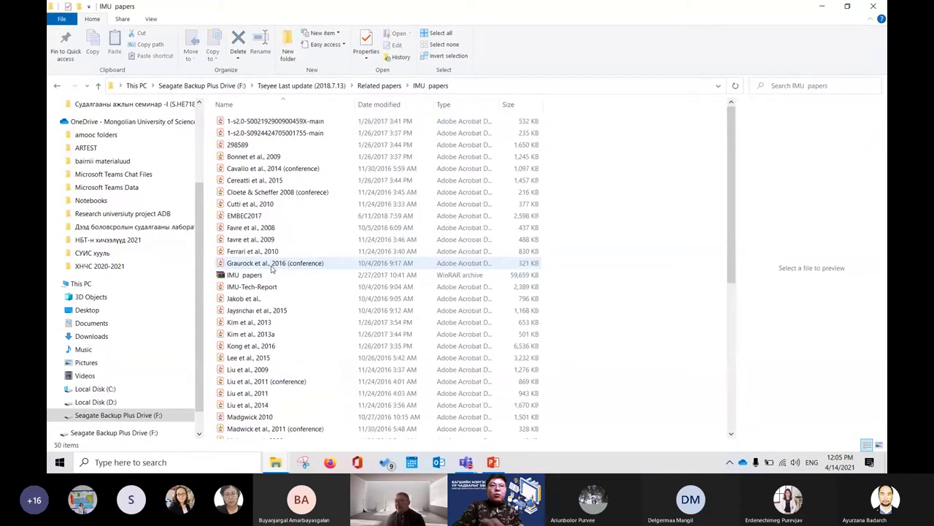
{"action": "left_click_drag", "start_coordinate": [731, 137], "coordinate": [219, 438]}
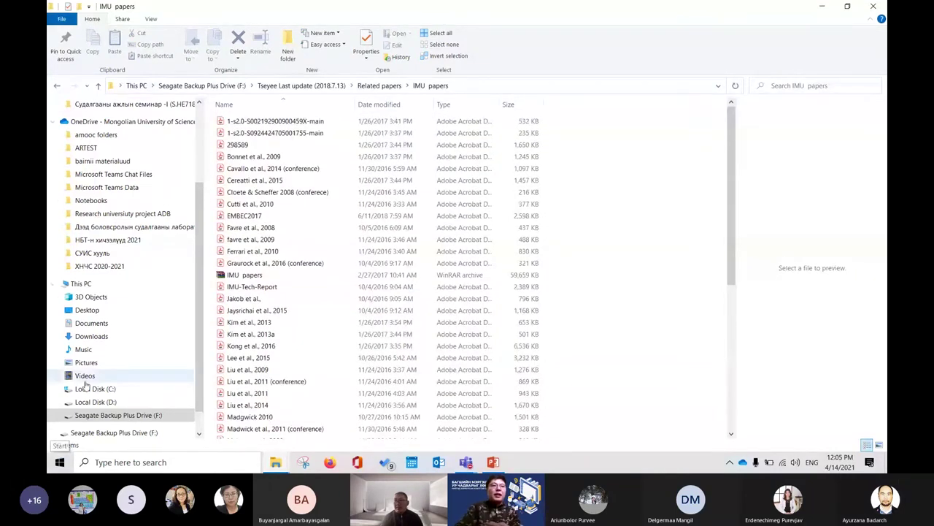
{"action": "left_click", "coordinate": [58, 87]}
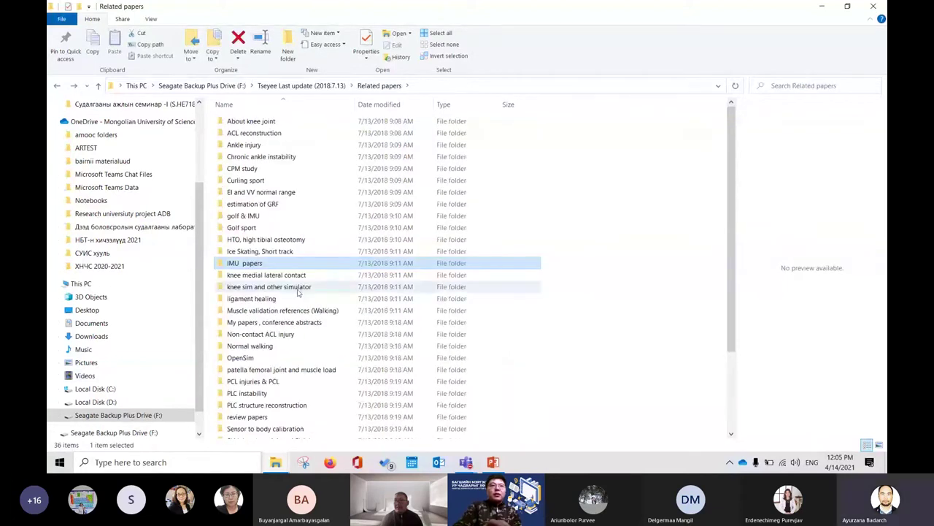
Close the file browser window and stop sharing the screen in the MUST CAFE meeting
{"action": "left_click", "coordinate": [57, 86]}
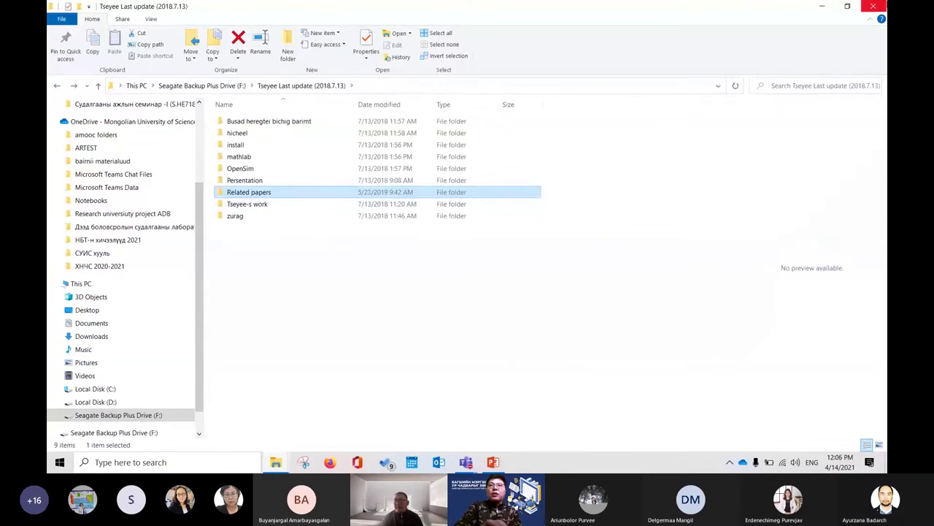
{"action": "left_click", "coordinate": [873, 6]}
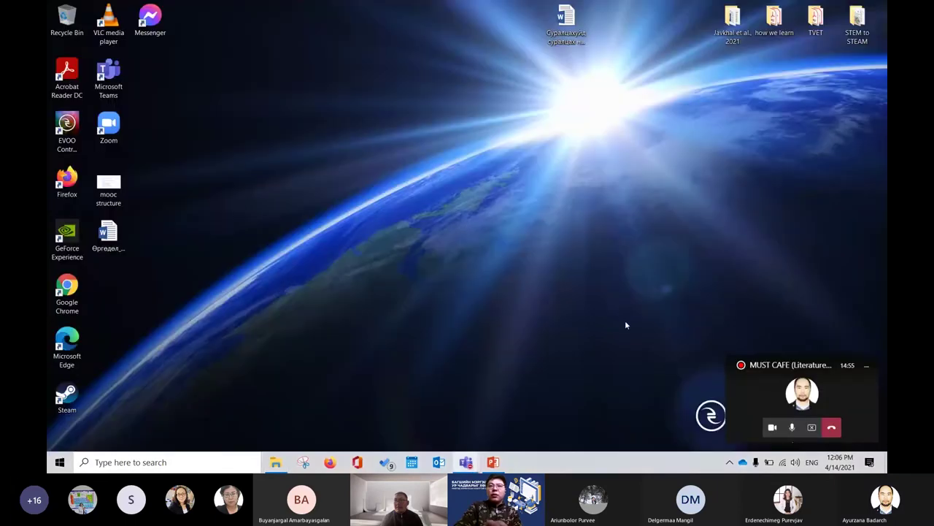
{"action": "left_click", "coordinate": [811, 428]}
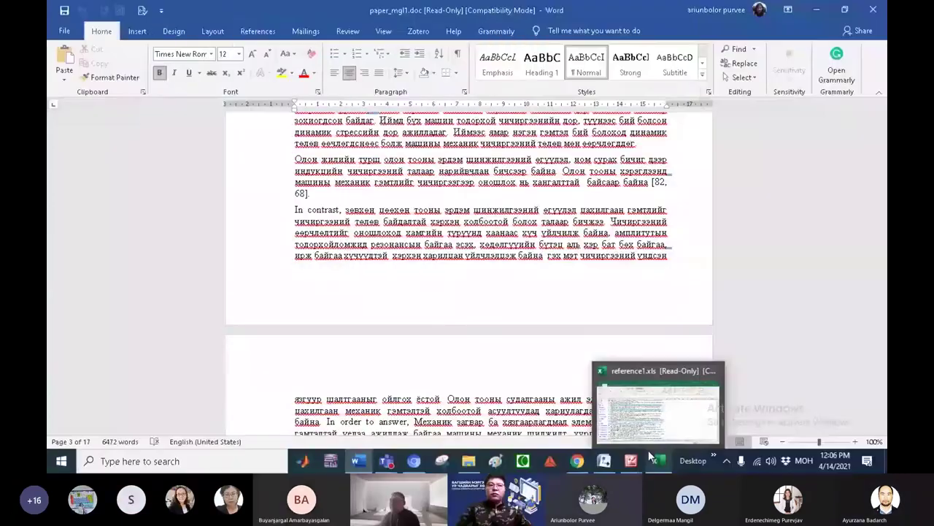
Switch to the reference1.xls workbook in Excel, fit its window to the screen and look through the references on the arranged my pc sheet
{"action": "left_click", "coordinate": [652, 420]}
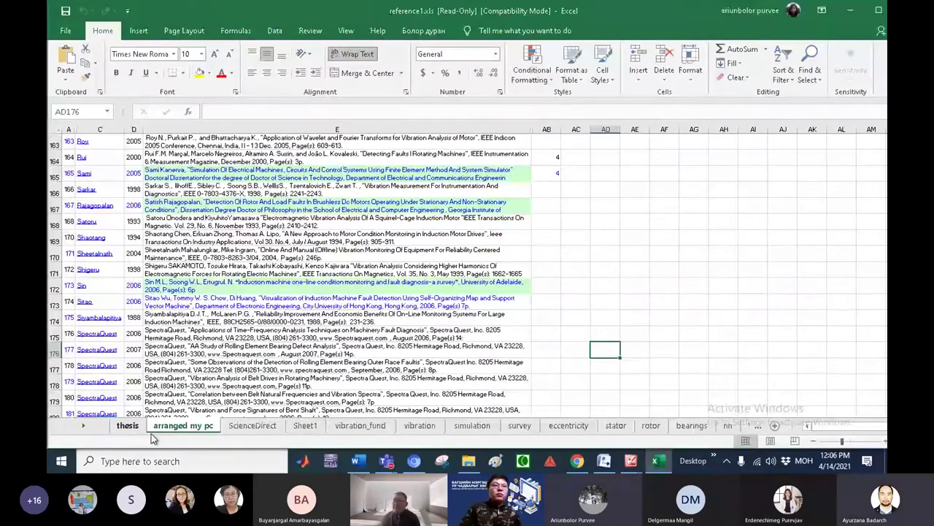
{"action": "left_click", "coordinate": [741, 245]}
{"action": "key", "text": "Up"}
{"action": "key", "text": "Up"}
{"action": "key", "text": "Up"}
{"action": "key", "text": "Up"}
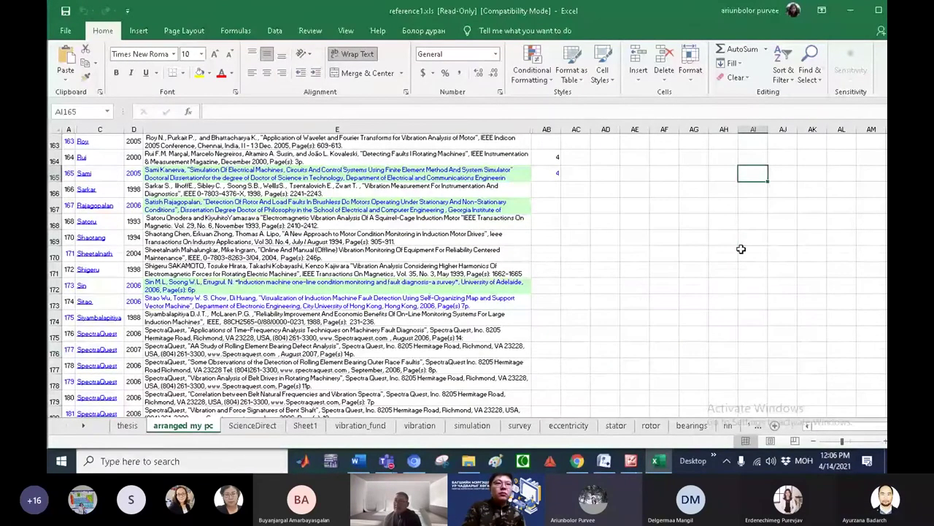
{"action": "key", "text": "Page_Up"}
{"action": "key", "text": "Page_Up"}
{"action": "key", "text": "Page_Up"}
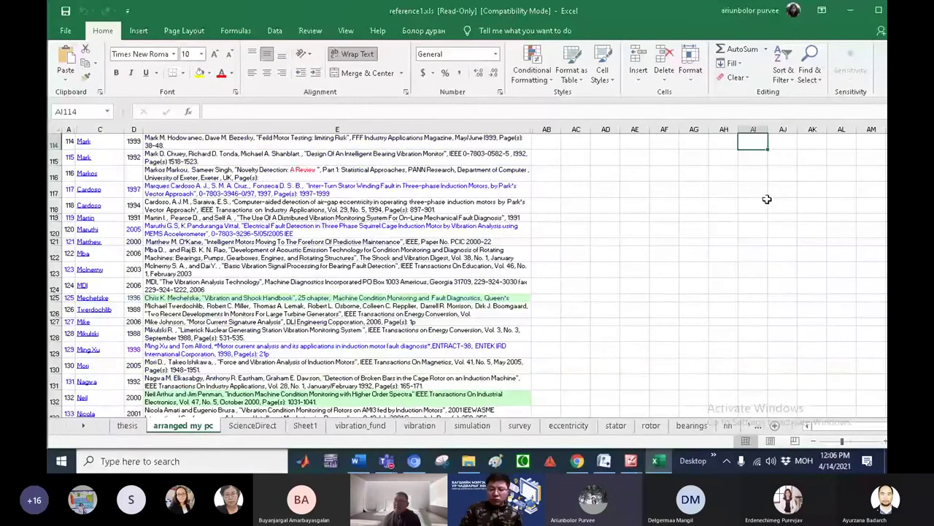
{"action": "left_click", "coordinate": [878, 11]}
{"action": "left_click_drag", "start_coordinate": [882, 176], "coordinate": [882, 232]}
View the topic sheets Sheet1, vibration_fund, vibration, simulation, survey, eccentricity and rotor in turn
{"action": "left_click", "coordinate": [305, 425]}
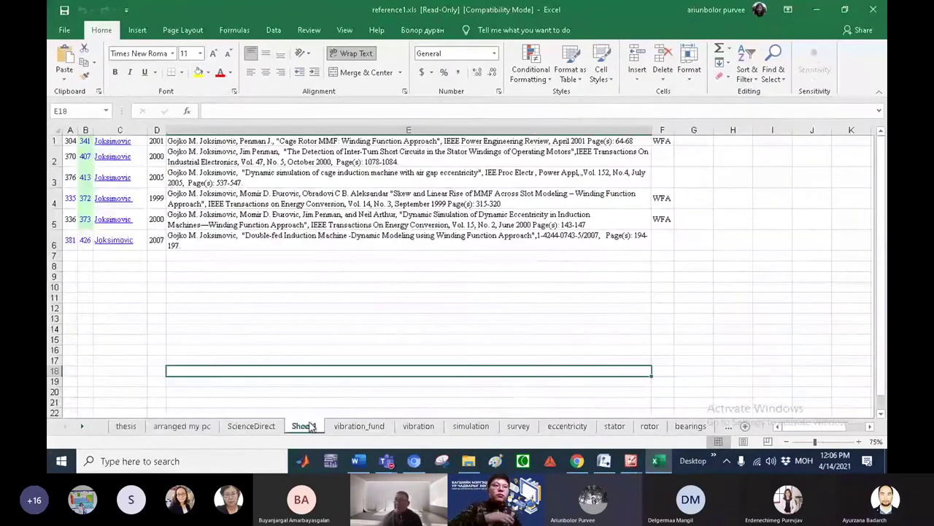
{"action": "left_click", "coordinate": [358, 425]}
{"action": "left_click", "coordinate": [416, 425]}
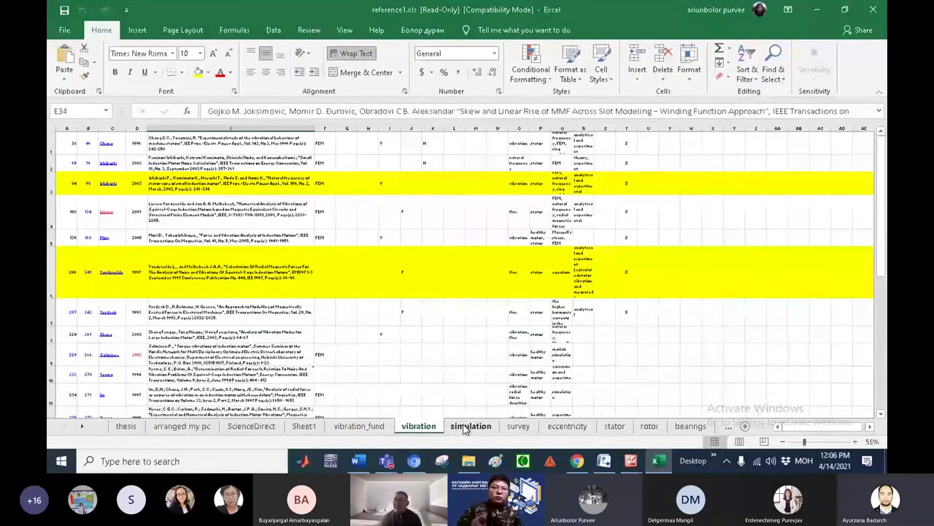
{"action": "left_click", "coordinate": [471, 425]}
{"action": "left_click", "coordinate": [517, 427]}
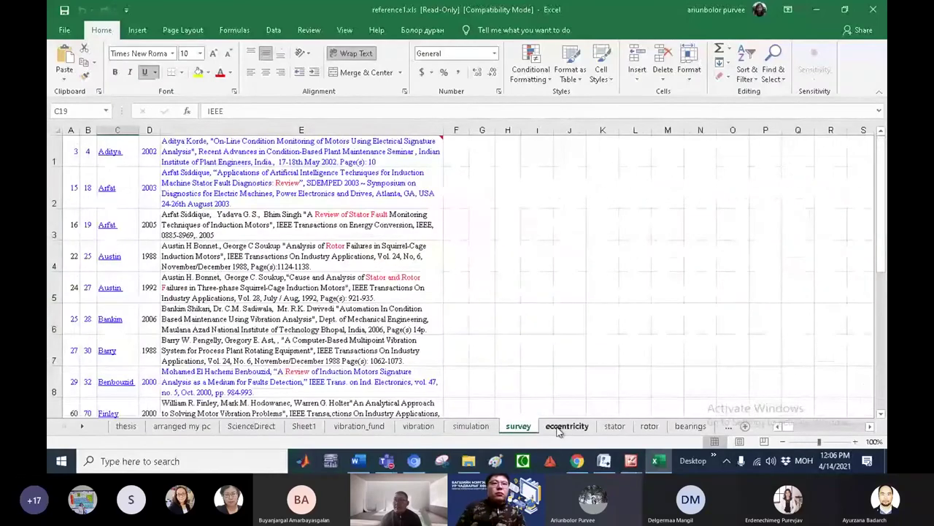
{"action": "left_click", "coordinate": [558, 430]}
{"action": "left_click", "coordinate": [649, 426]}
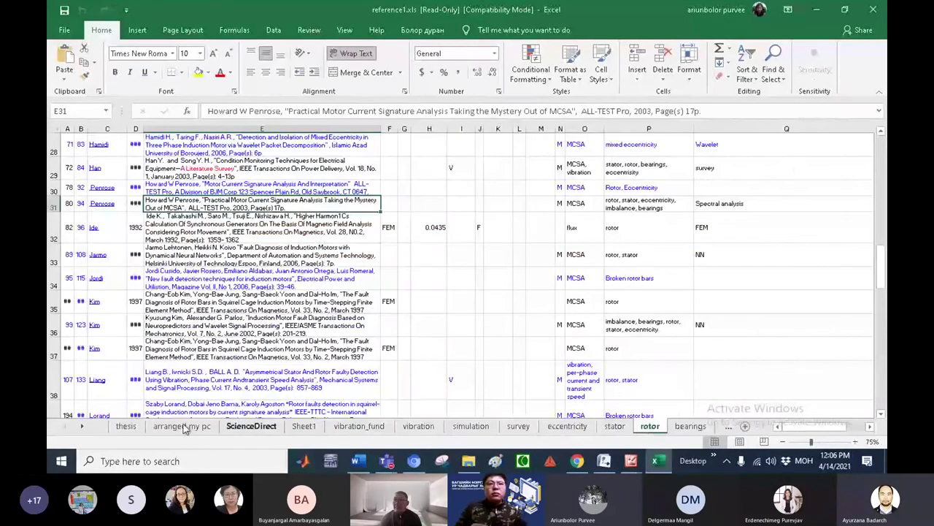
Unhide the columns between E and AB on the arranged my pc sheet
{"action": "left_click", "coordinate": [184, 428]}
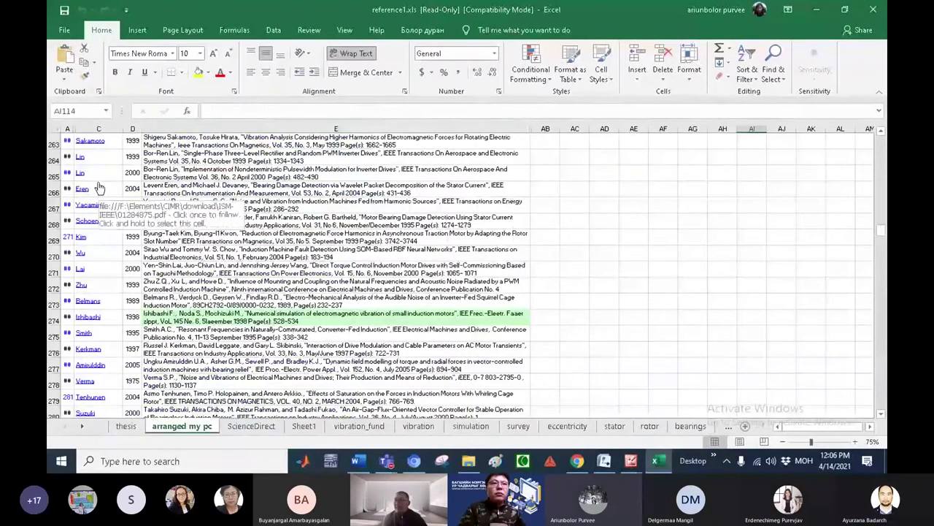
{"action": "left_click_drag", "start_coordinate": [882, 230], "coordinate": [882, 140]}
{"action": "left_click_drag", "start_coordinate": [522, 129], "coordinate": [547, 129]}
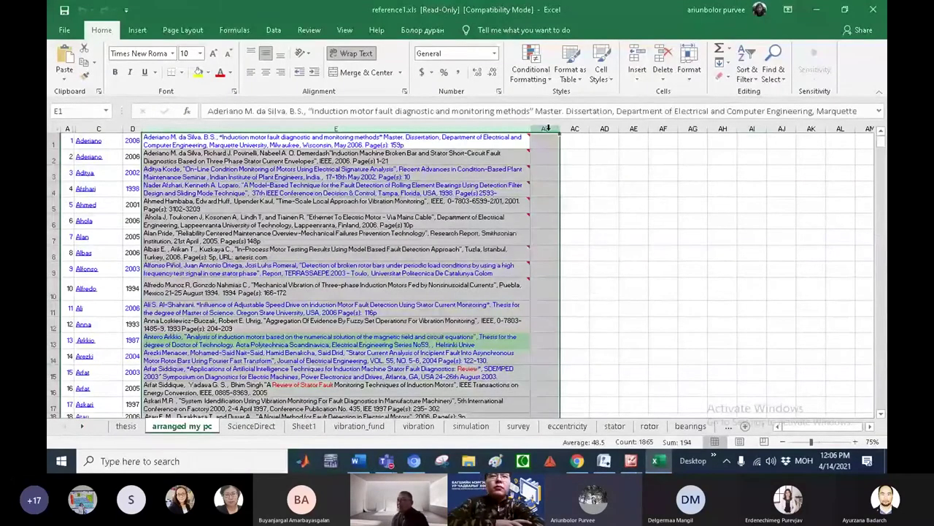
{"action": "right_click", "coordinate": [548, 129]}
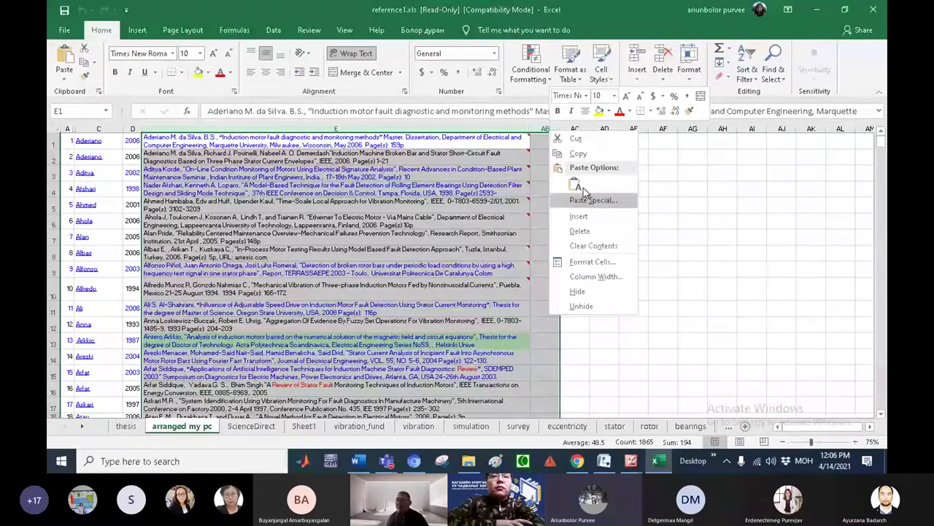
{"action": "left_click", "coordinate": [580, 306]}
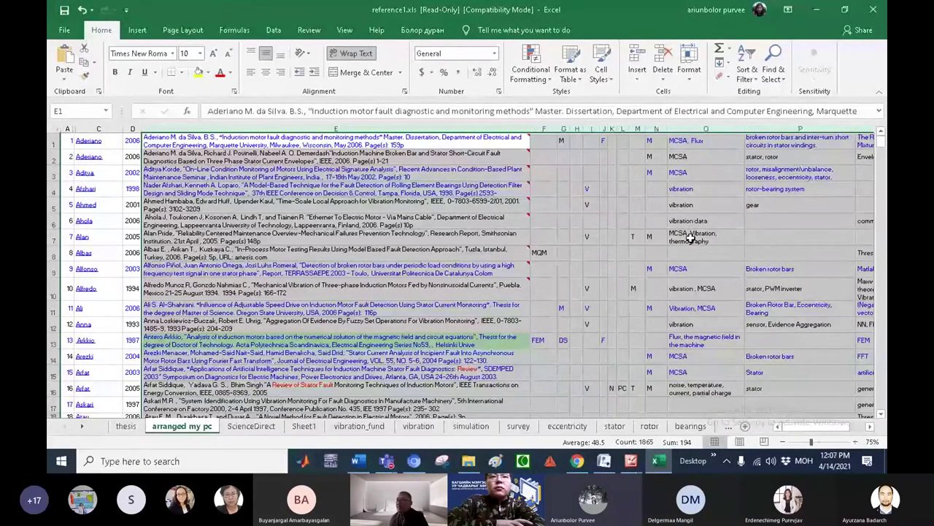
Examine the first reference's classification entries in the unhidden columns, from the method codes in column G through the fault types in P and beyond
{"action": "left_click", "coordinate": [563, 140]}
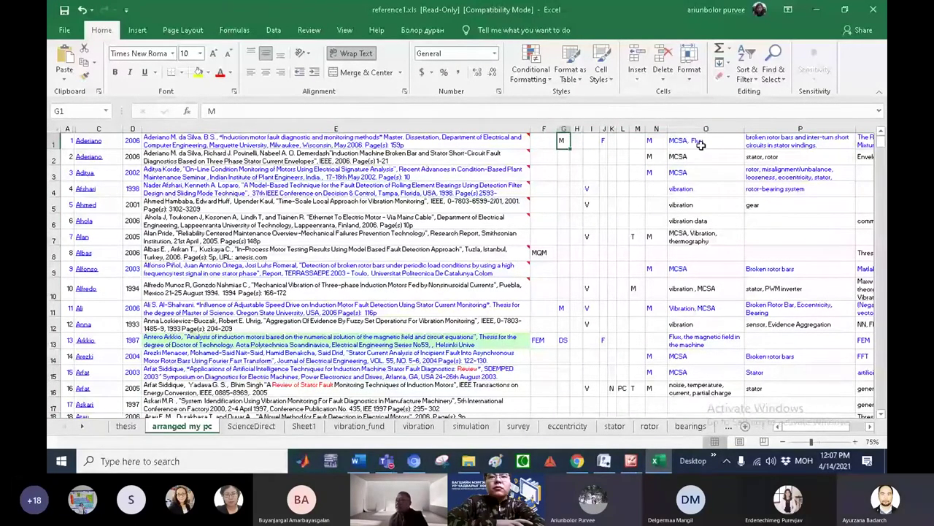
{"action": "left_click", "coordinate": [796, 143]}
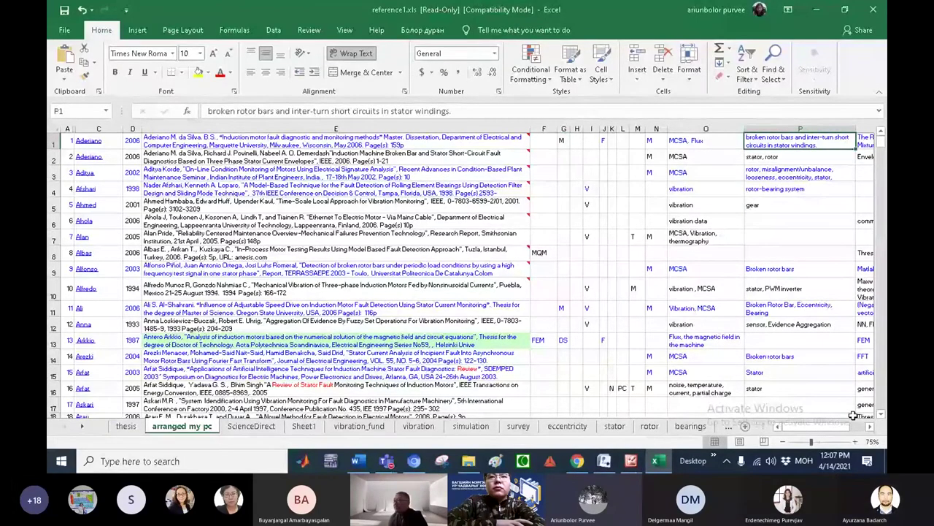
{"action": "scroll", "coordinate": [852, 414], "scroll_direction": "right", "scroll_amount": 2}
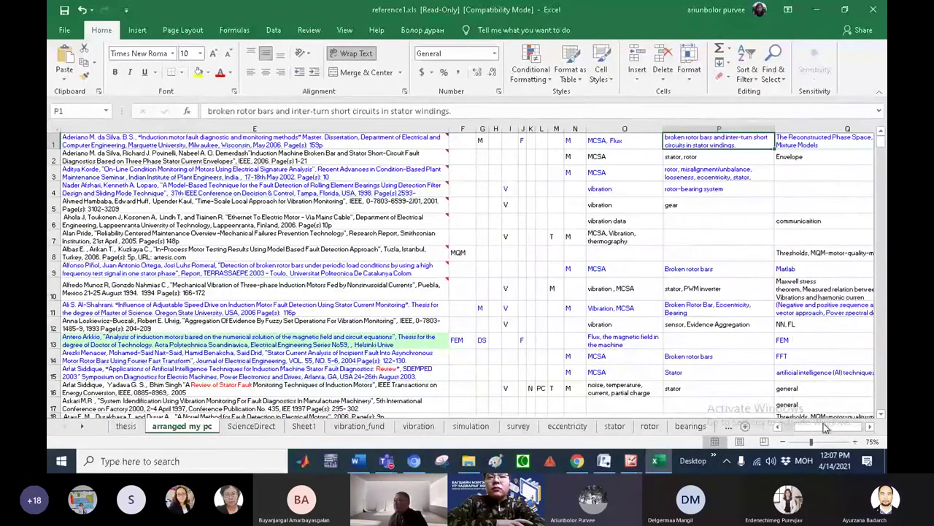
{"action": "left_click_drag", "start_coordinate": [825, 427], "coordinate": [841, 430]}
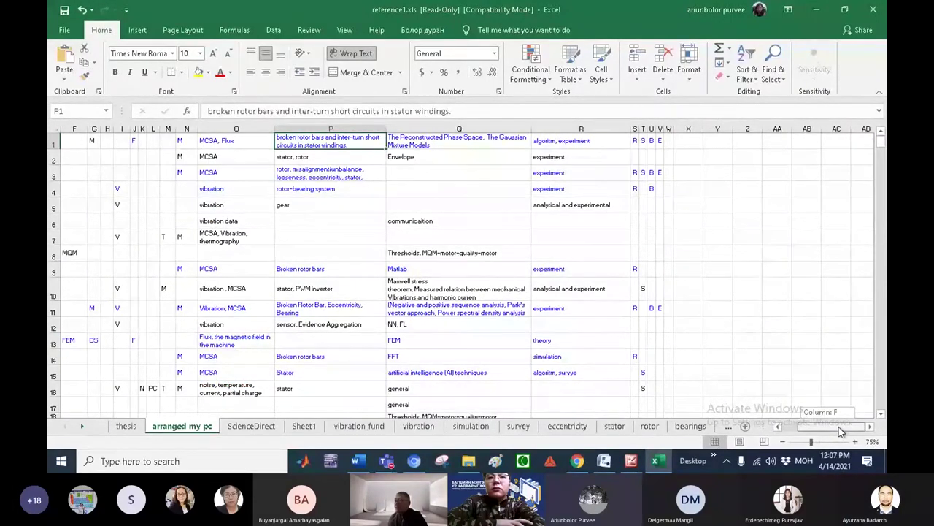
Open the linked thesis PDF of reference 11 on the arranged my pc sheet, look at its abstract, and return to the workbook
{"action": "left_click_drag", "start_coordinate": [841, 430], "coordinate": [816, 435]}
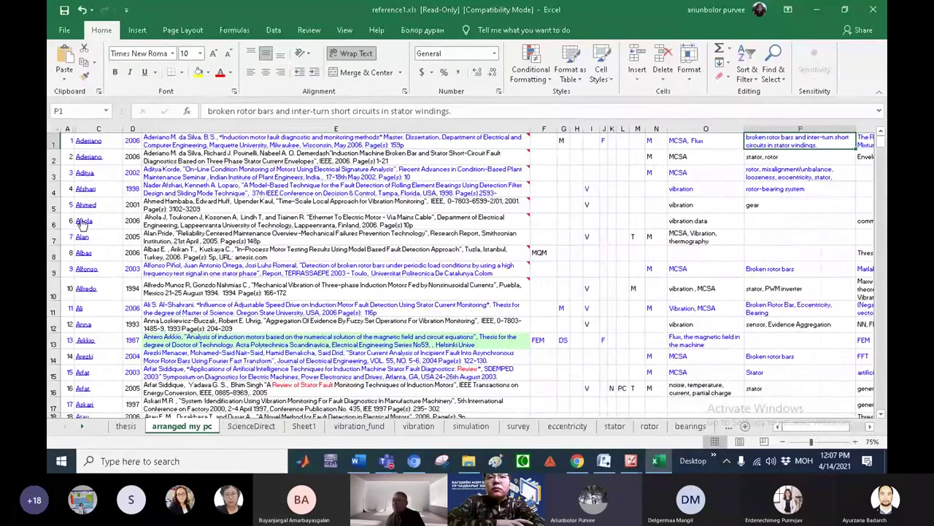
{"action": "left_click", "coordinate": [80, 307]}
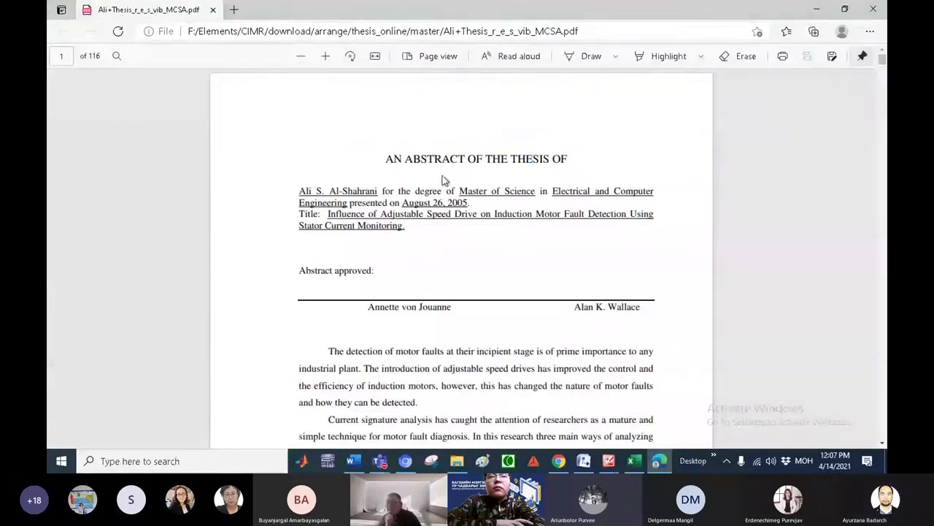
{"action": "left_click", "coordinate": [816, 9]}
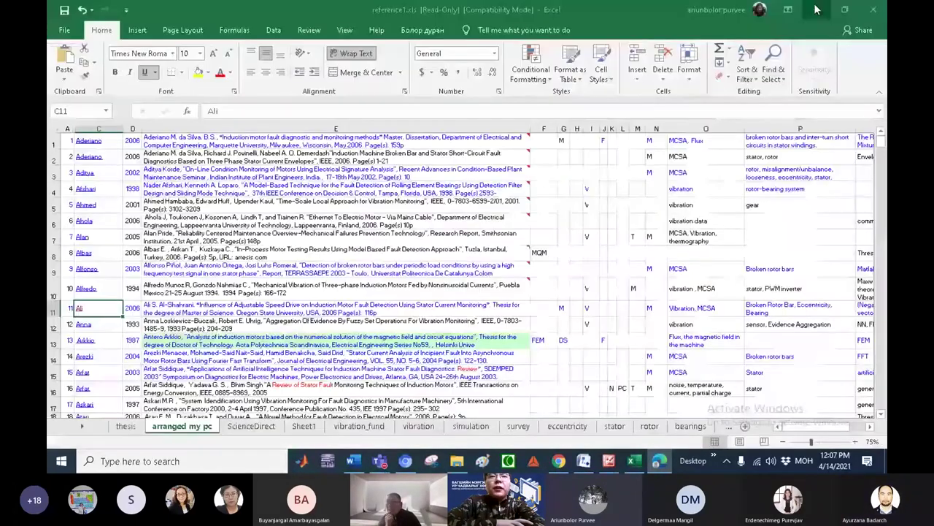
View the remaining sheets bearings, nn, will download, paper_bhan and summarize, glancing back at rotor on the way
{"action": "left_click", "coordinate": [690, 425]}
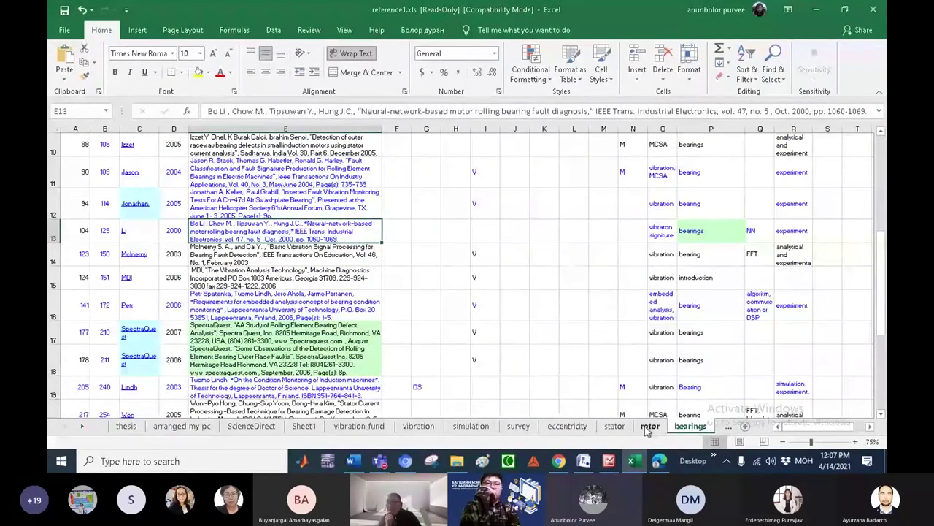
{"action": "left_click", "coordinate": [648, 426]}
{"action": "left_click", "coordinate": [691, 426]}
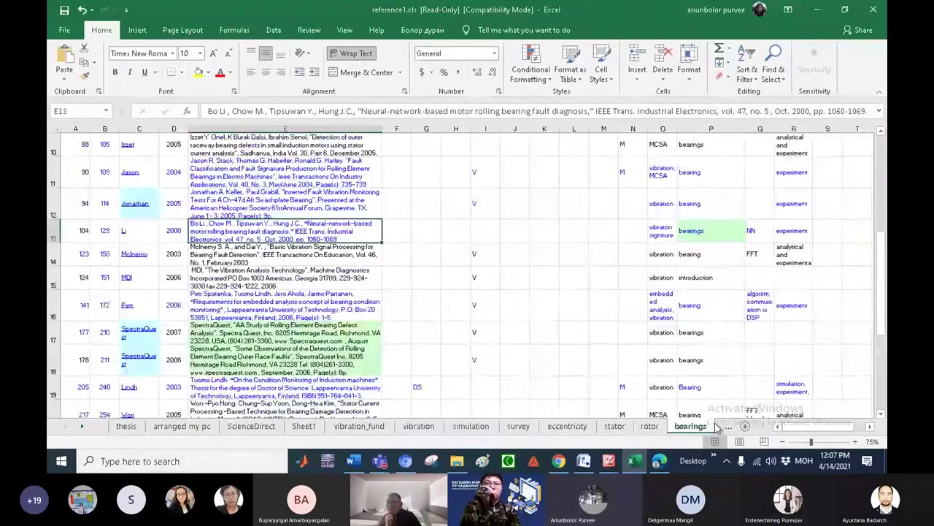
{"action": "left_click", "coordinate": [725, 426]}
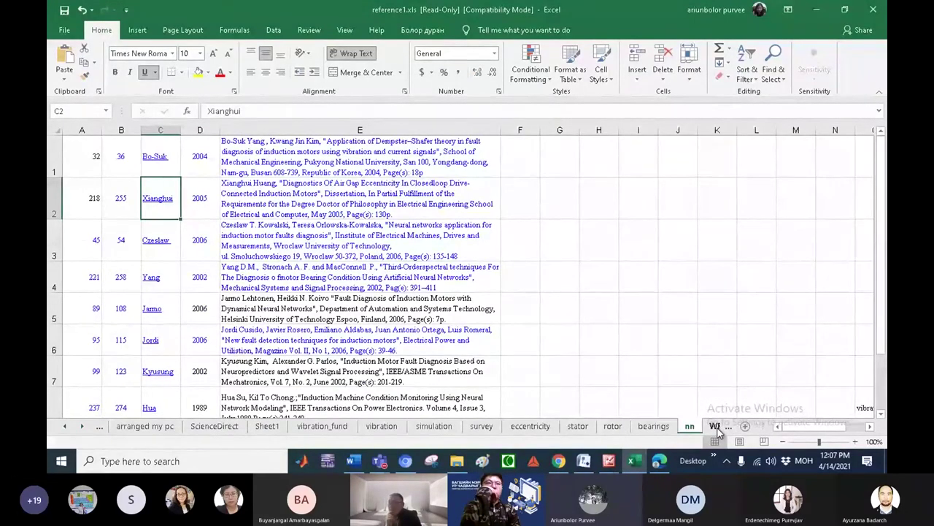
{"action": "left_click", "coordinate": [715, 426]}
{"action": "left_click", "coordinate": [716, 426]}
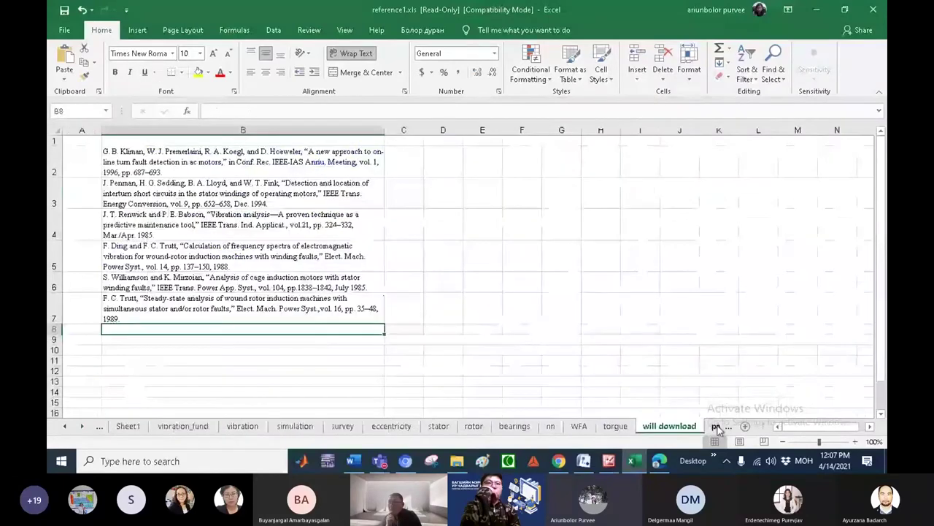
{"action": "left_click", "coordinate": [715, 426]}
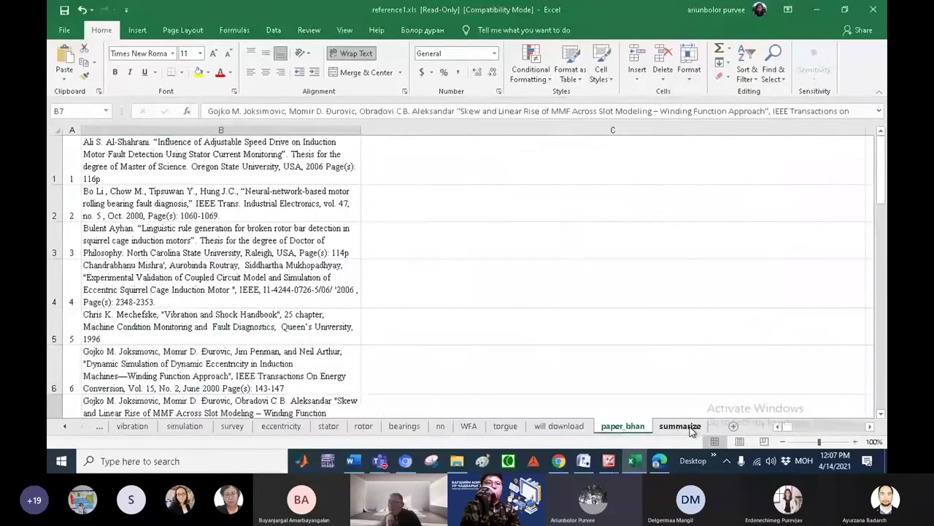
{"action": "left_click", "coordinate": [689, 426]}
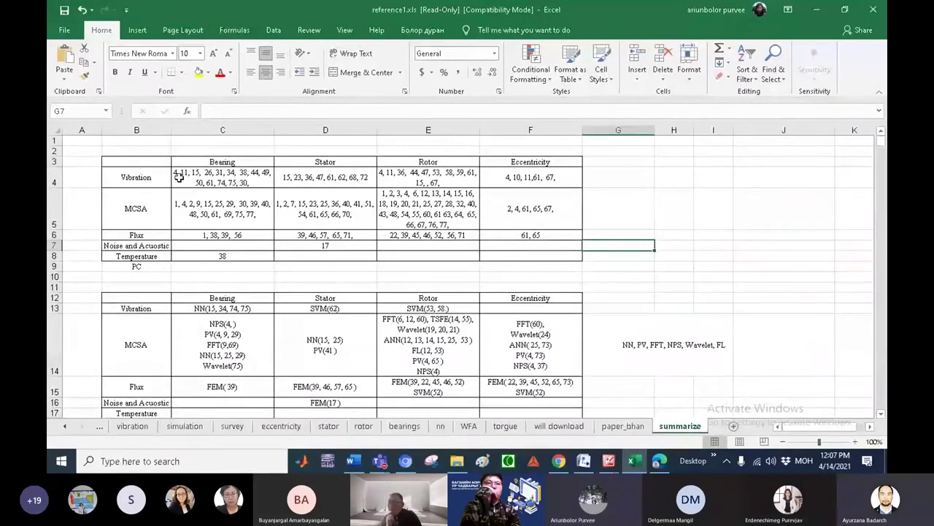
Examine the summarize sheet's two tables, reference numbers and analysis techniques arranged by monitoring method and fault type
{"action": "left_click", "coordinate": [129, 164]}
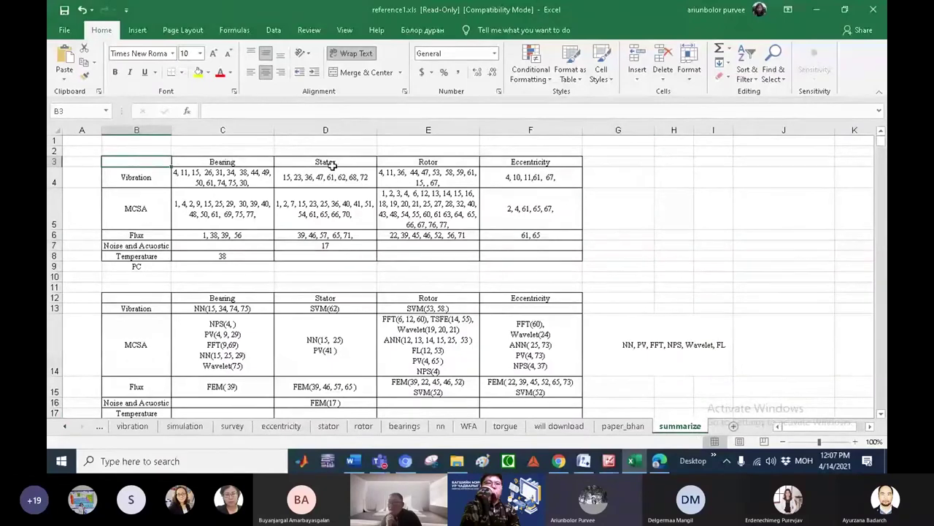
{"action": "left_click", "coordinate": [524, 162]}
{"action": "left_click_drag", "start_coordinate": [244, 175], "coordinate": [521, 250]}
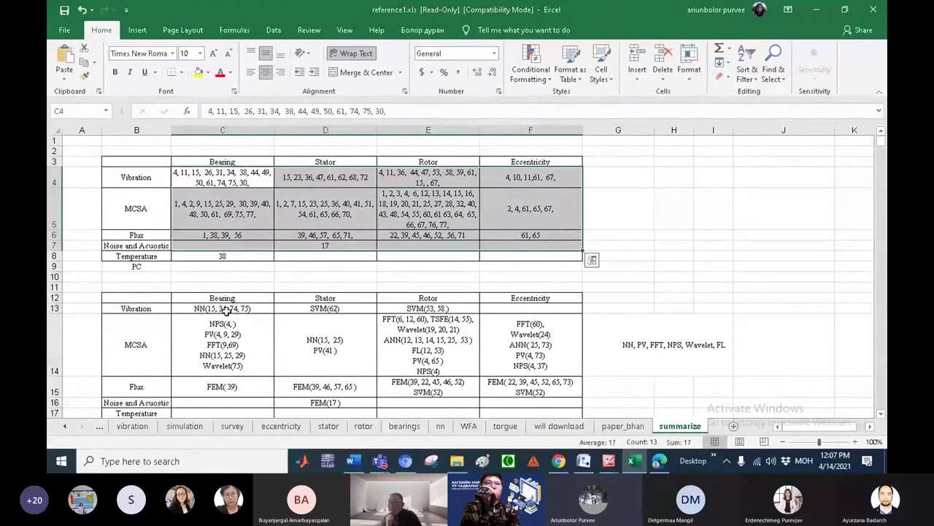
{"action": "left_click_drag", "start_coordinate": [223, 308], "coordinate": [533, 381]}
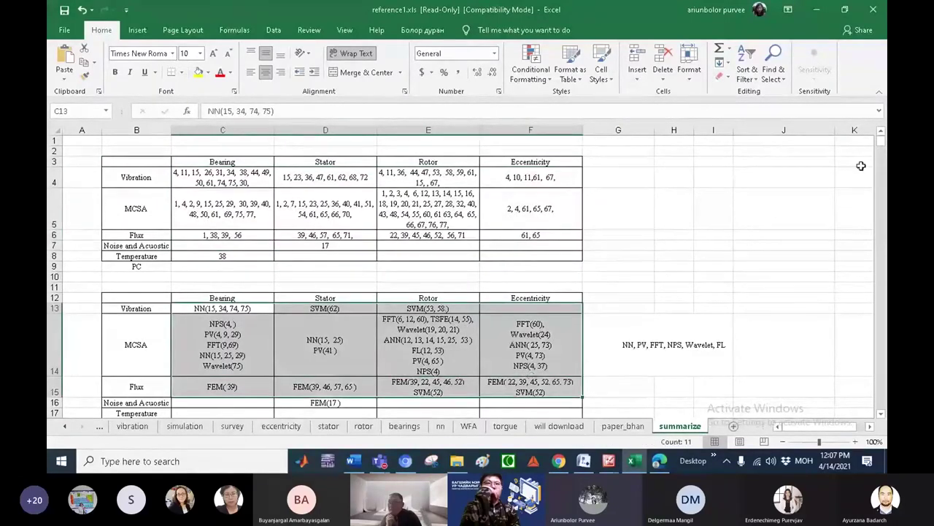
{"action": "mouse_move", "coordinate": [885, 144]}
{"action": "left_mouse_down"}
{"action": "mouse_move", "coordinate": [882, 162]}
{"action": "mouse_move", "coordinate": [882, 143]}
{"action": "mouse_move", "coordinate": [884, 150]}
{"action": "left_mouse_up"}
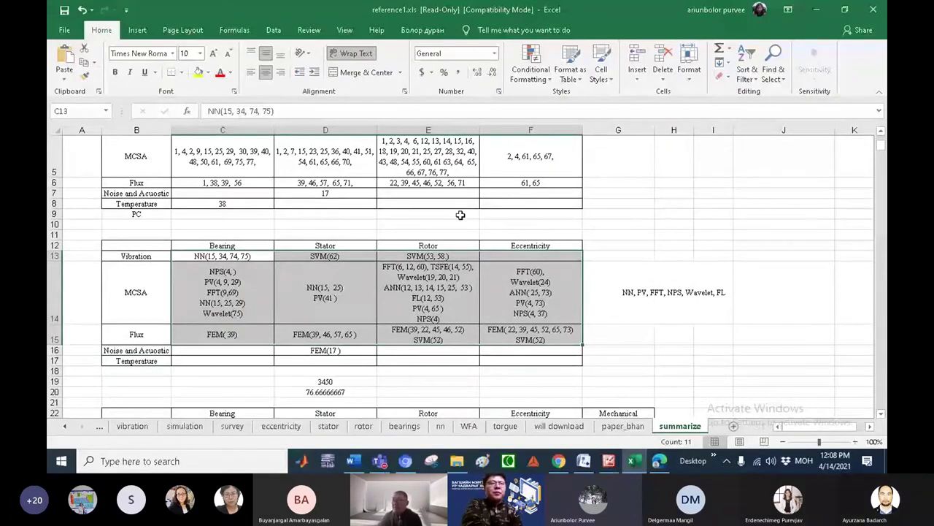
{"action": "left_click_drag", "start_coordinate": [882, 153], "coordinate": [881, 139]}
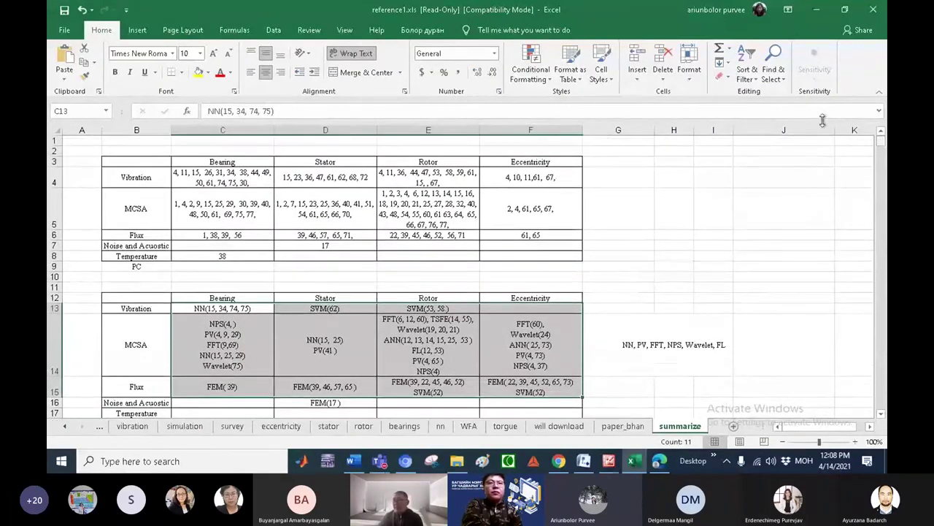
Go over the first summary table again from its Bearing heading and highlight the whole table, B3:F8
{"action": "left_click", "coordinate": [250, 163]}
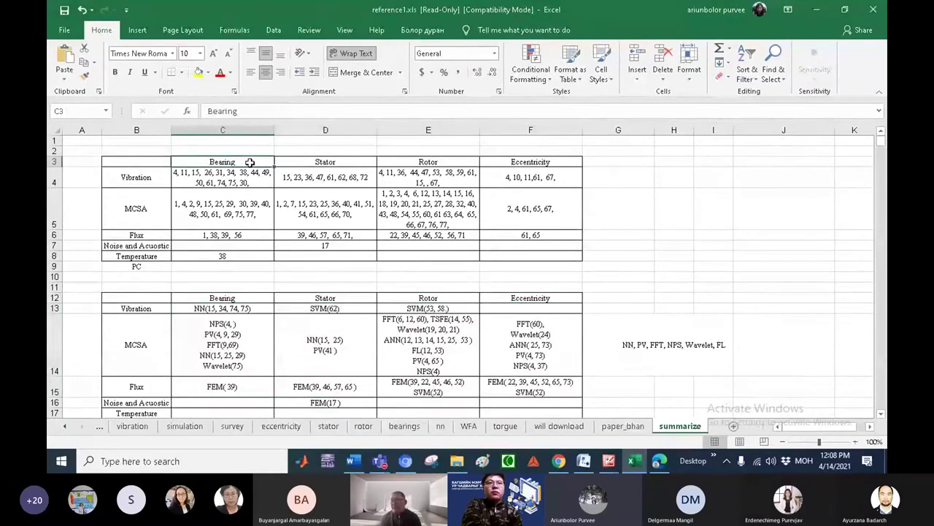
{"action": "left_click", "coordinate": [248, 246]}
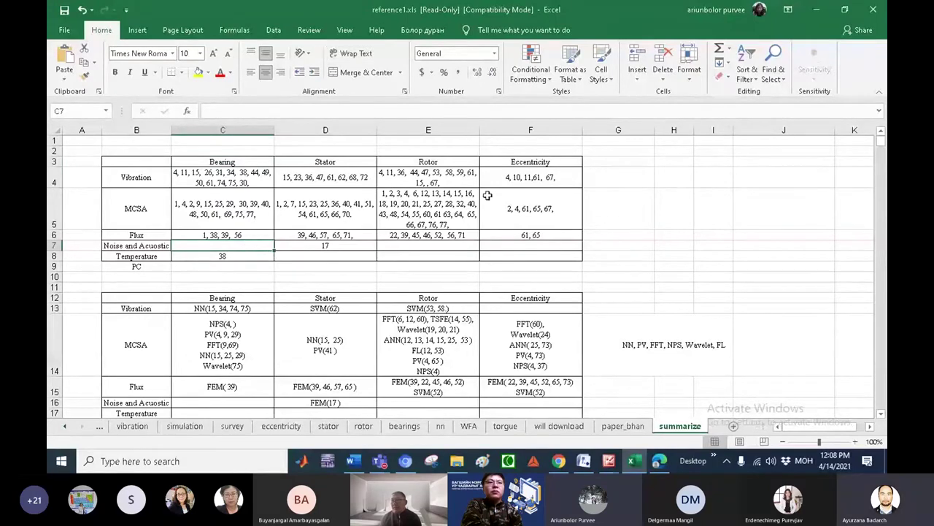
{"action": "left_click_drag", "start_coordinate": [881, 143], "coordinate": [881, 142]}
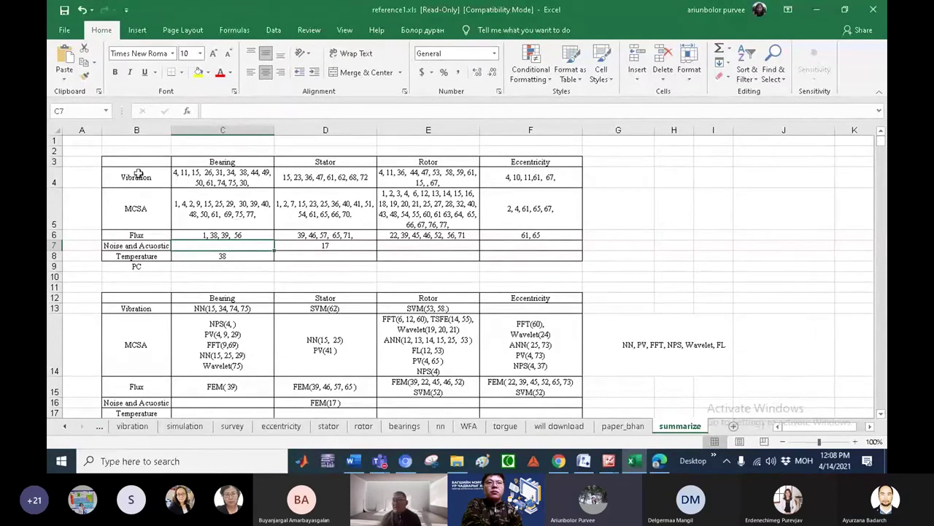
{"action": "left_click_drag", "start_coordinate": [135, 162], "coordinate": [548, 257]}
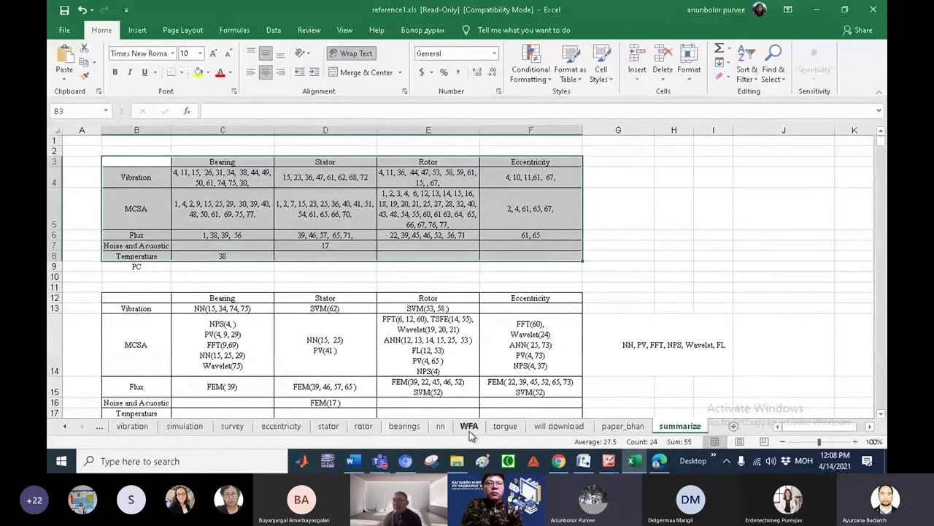
{"action": "left_click", "coordinate": [235, 458]}
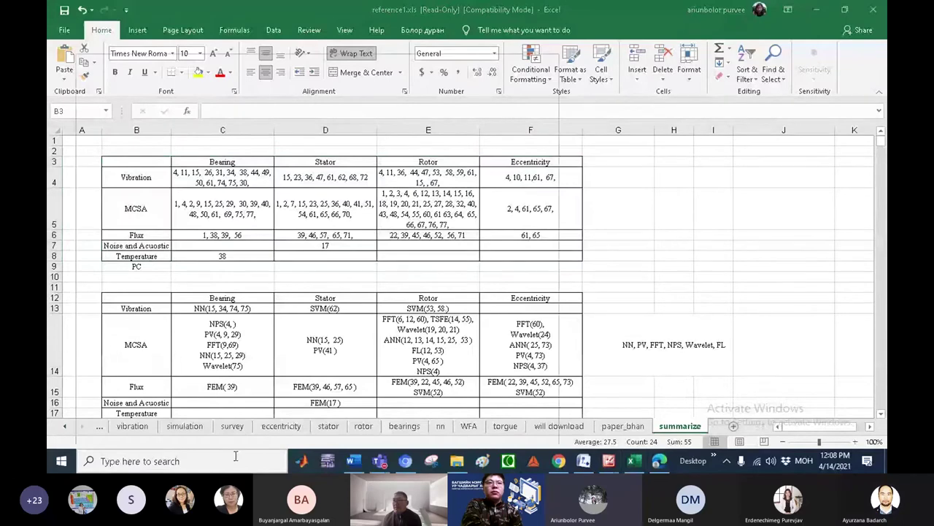
{"action": "type", "text": "Туби"}
{"action": "type", "text": "ну"}
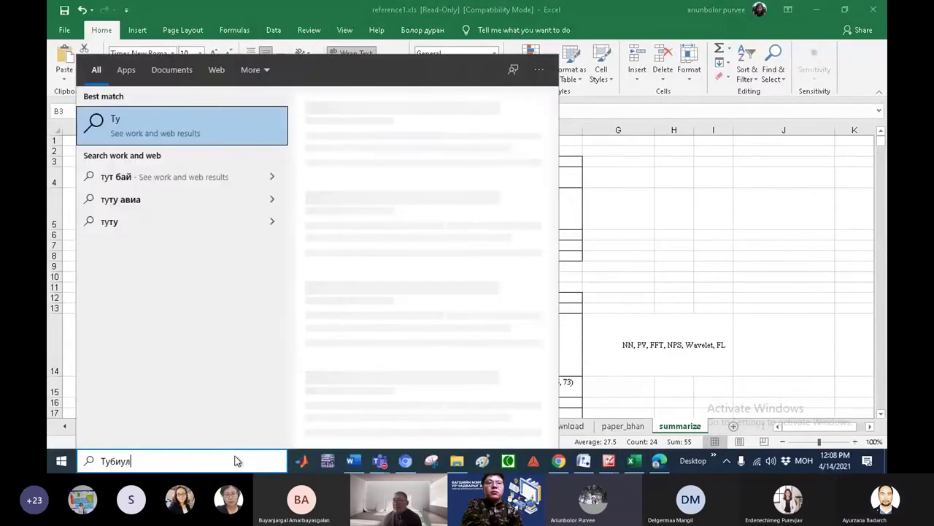
{"action": "key", "text": "BackSpace"}
{"action": "key", "text": "BackSpace"}
{"action": "key", "text": "BackSpace"}
{"action": "key", "text": "BackSpace"}
{"action": "key", "text": "BackSpace"}
{"action": "key", "text": "BackSpace"}
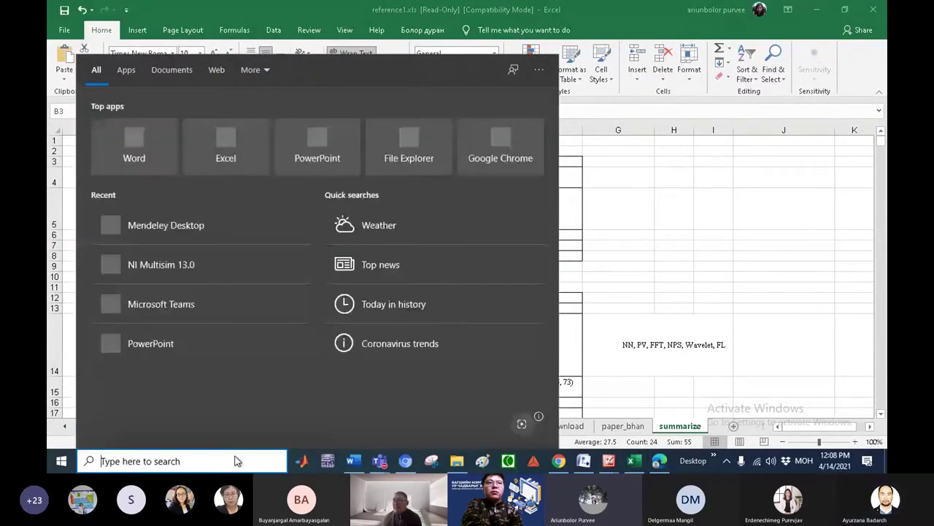
Switch the input language to English, search Windows for "Mende" and launch Mendeley Desktop
{"action": "key", "text": "alt+shift"}
{"action": "type", "text": "Mende"}
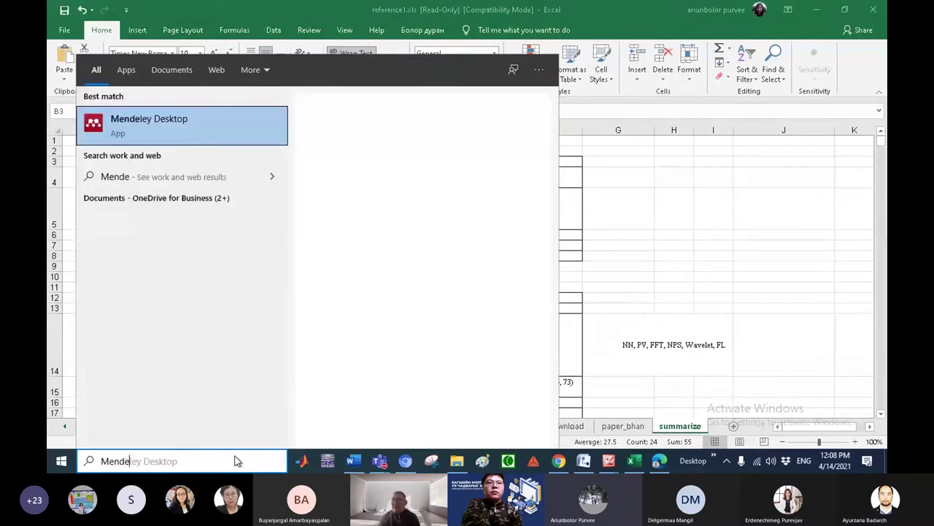
{"action": "left_click", "coordinate": [140, 135]}
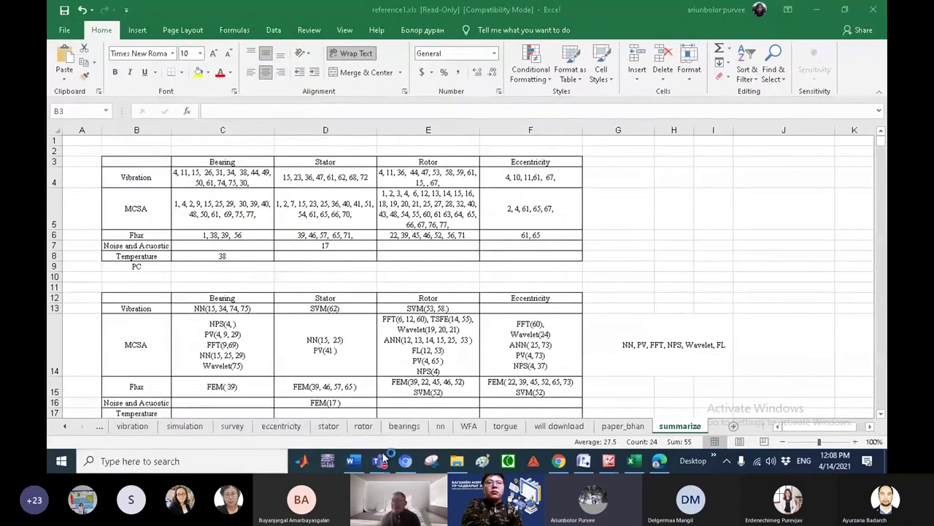
Switch to paper_mgl1.doc in Word and view the Zotero and Mendeley Cite-O-Matic citation tools
{"action": "left_click", "coordinate": [353, 460]}
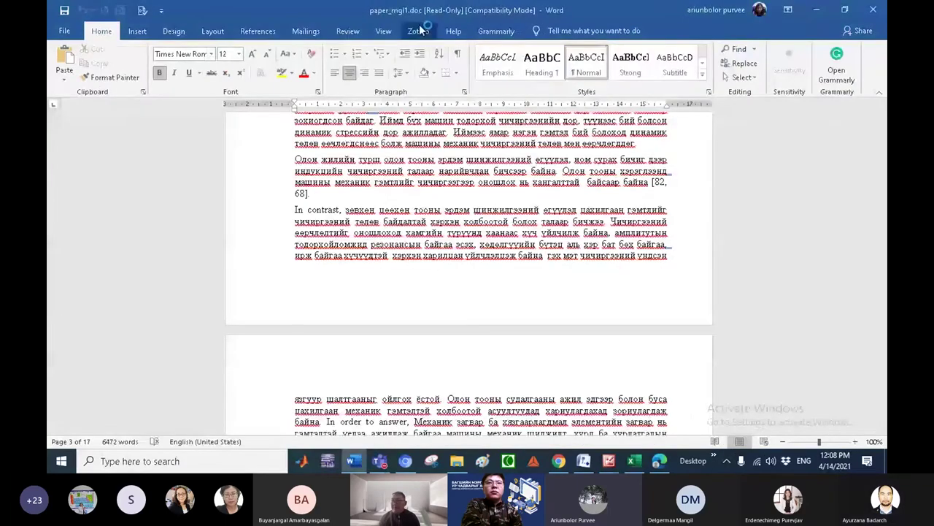
{"action": "left_click", "coordinate": [419, 31]}
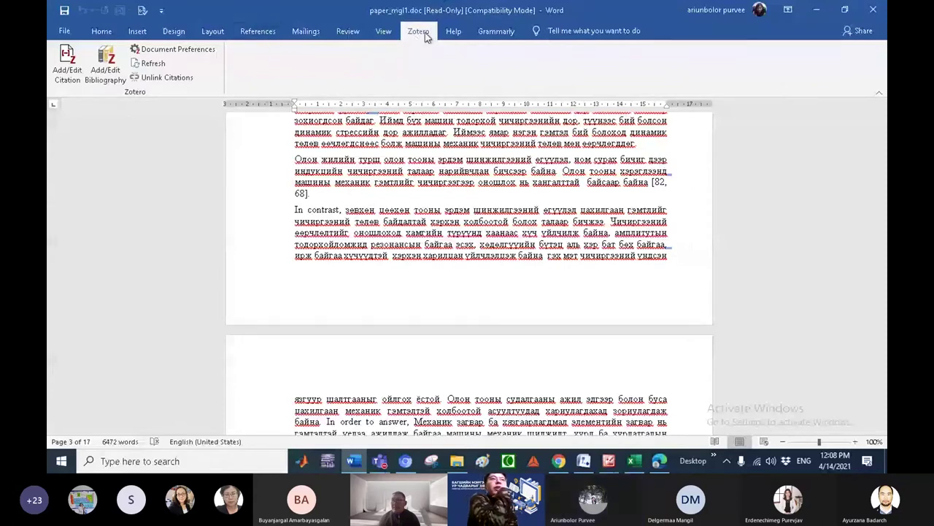
{"action": "left_click", "coordinate": [258, 33]}
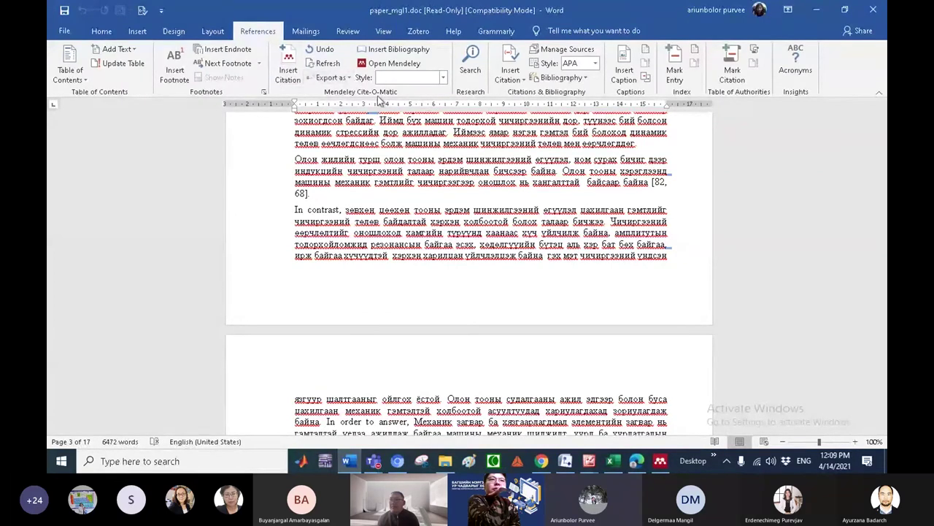
Switch to Mendeley Desktop, show the papers in the ICECCE2021_Malaisiya20210423 folder and maximize the window
{"action": "left_click", "coordinate": [659, 461]}
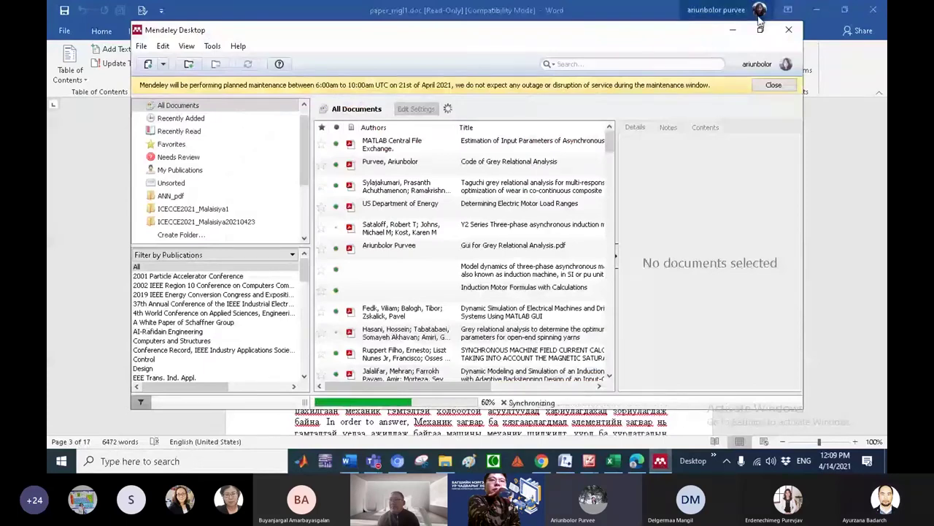
{"action": "left_click", "coordinate": [219, 222]}
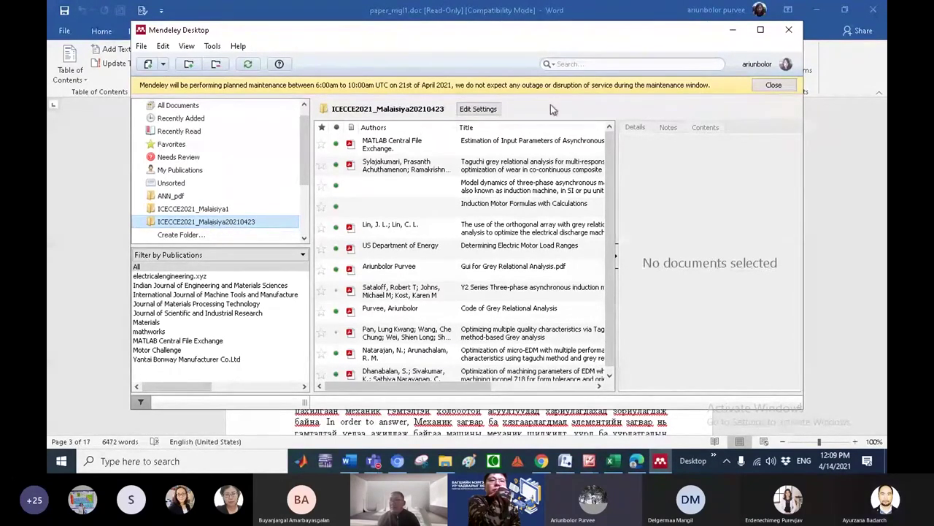
{"action": "left_click", "coordinate": [761, 30]}
{"action": "left_click", "coordinate": [445, 241]}
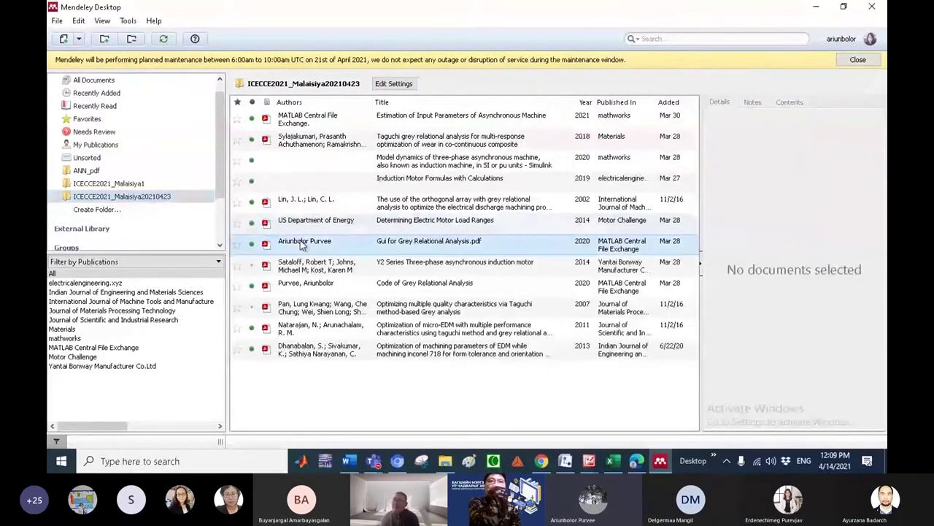
Open the Y2 Series Three-phase asynchronous induction motor document and review its first page and bibliographic details
{"action": "double_click", "coordinate": [321, 269]}
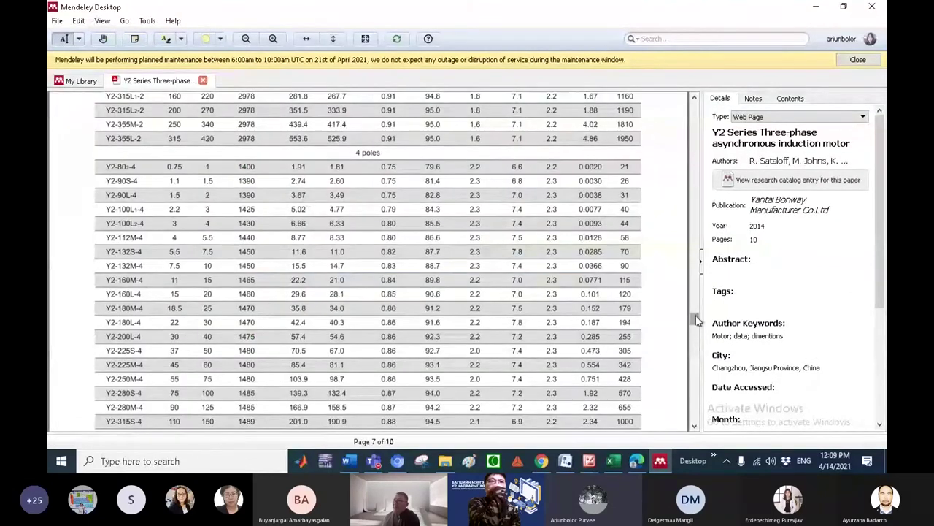
{"action": "left_click_drag", "start_coordinate": [693, 314], "coordinate": [694, 106]}
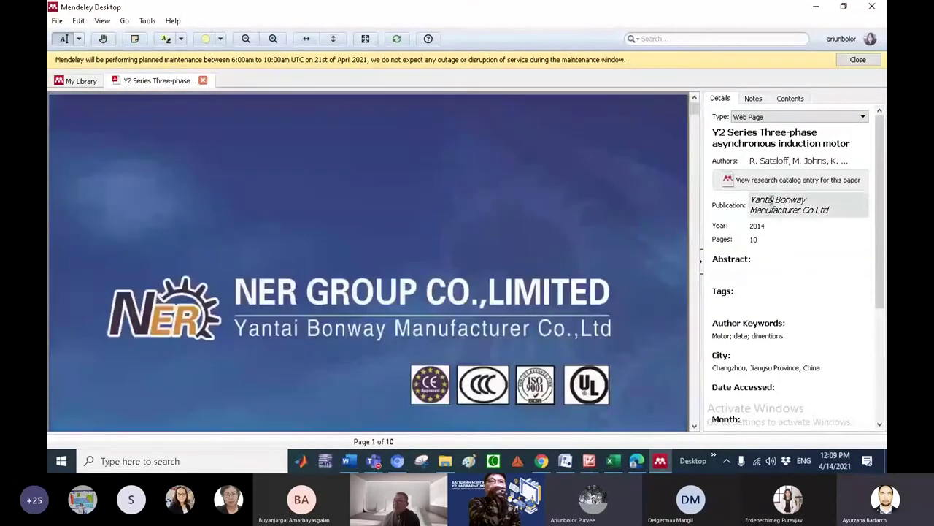
{"action": "left_click_drag", "start_coordinate": [881, 183], "coordinate": [878, 201]}
{"action": "scroll", "coordinate": [799, 143], "scroll_direction": "down", "scroll_amount": 1}
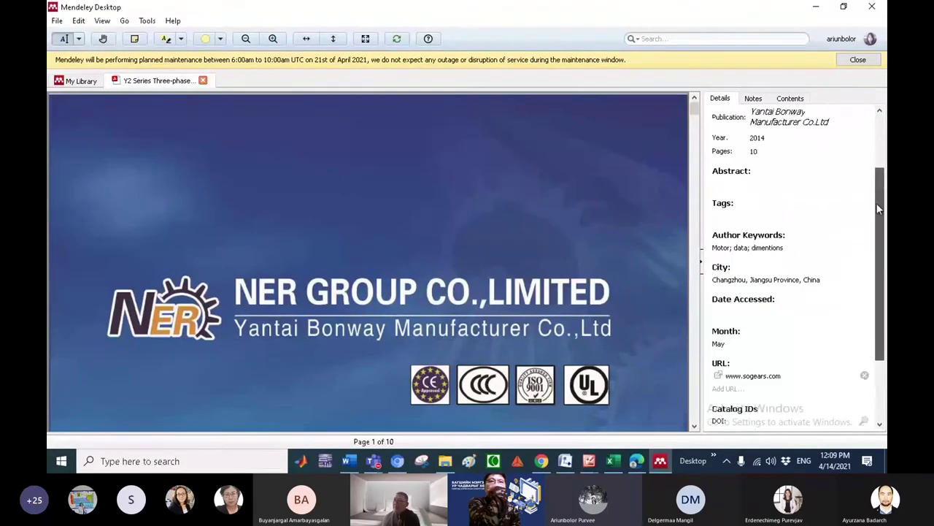
Close the open document and view the details of the 2011 paper on optimization of micro-EDM
{"action": "left_click", "coordinate": [203, 80]}
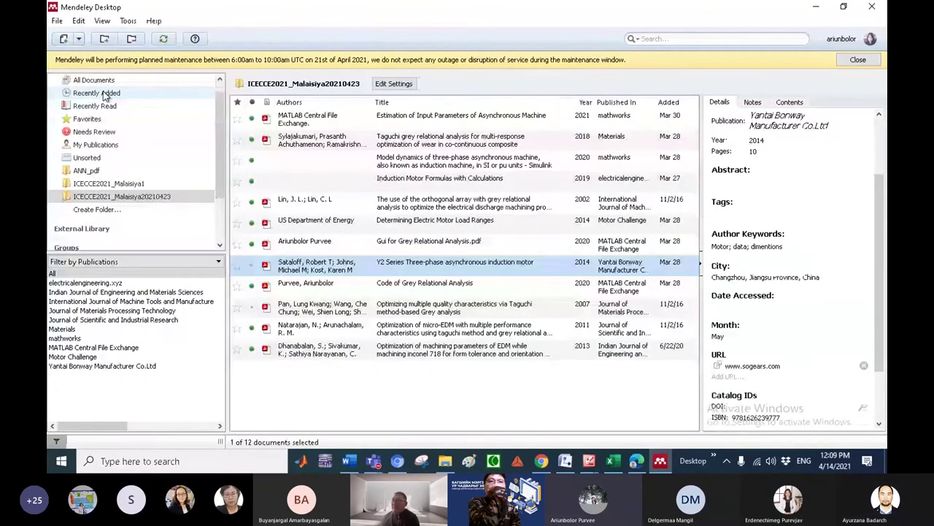
{"action": "left_click", "coordinate": [321, 327]}
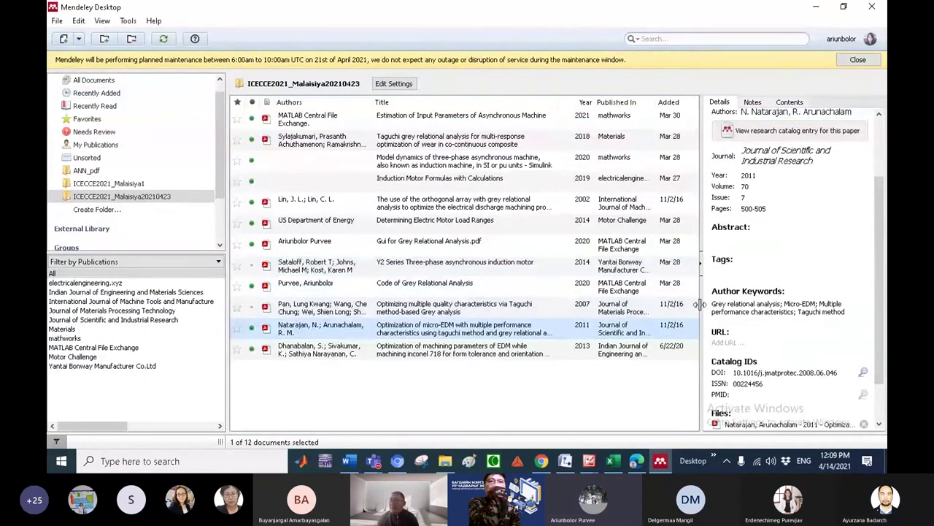